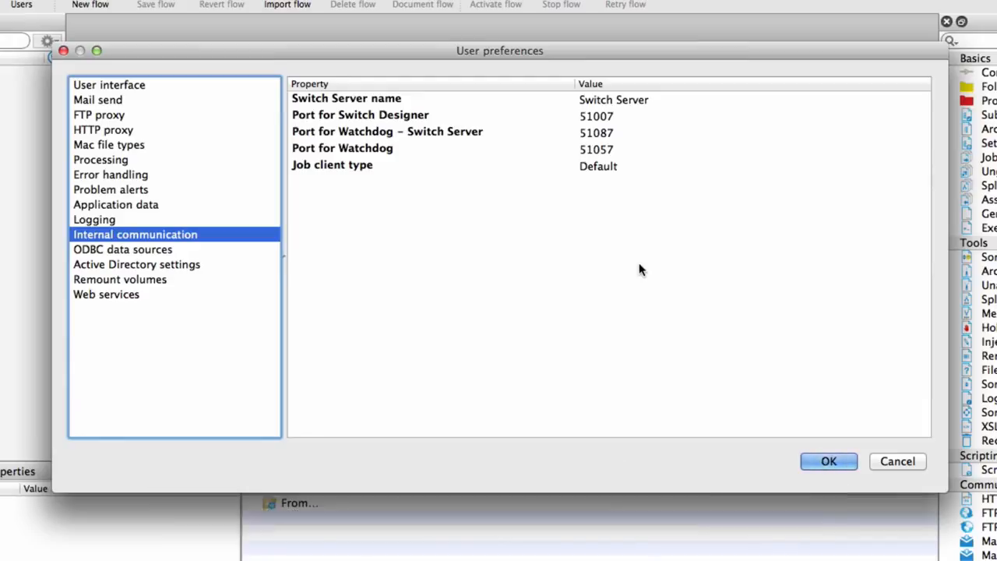
- In the internal communication preferences, switch the job client type to Legacy and back to Default, accepting the legacy jobs warning
left_click(642, 167)
left_click(642, 165)
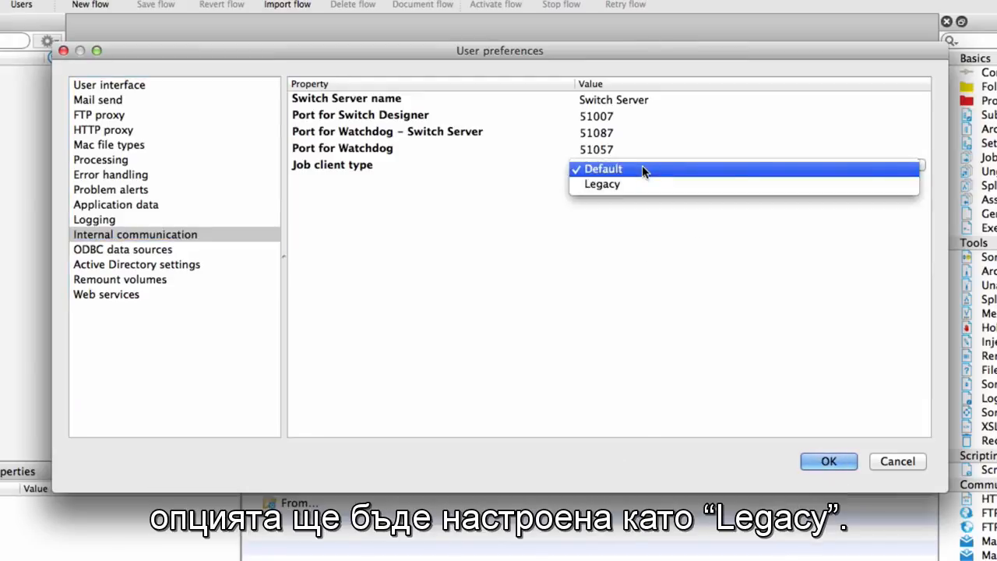
left_click(659, 184)
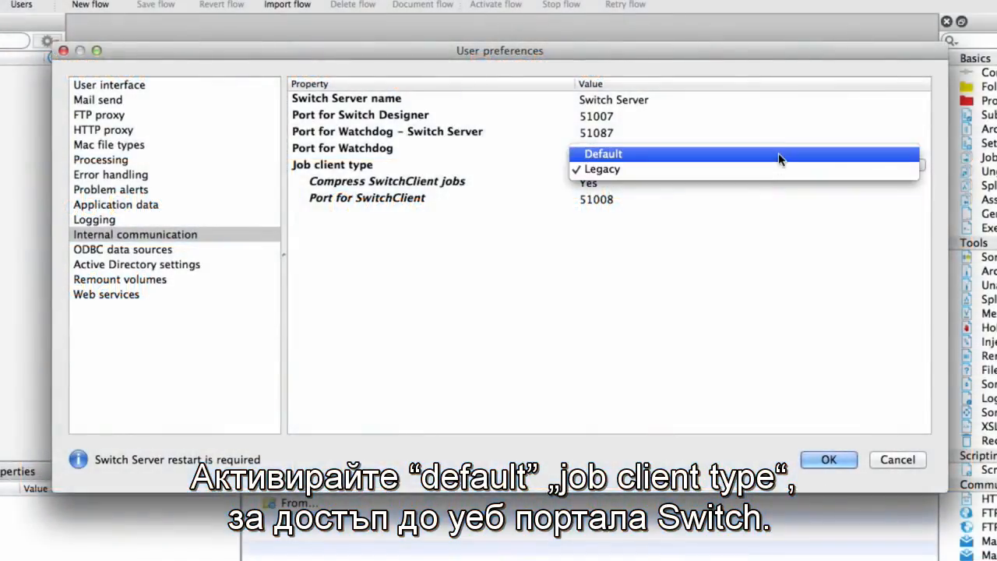
left_click(777, 153)
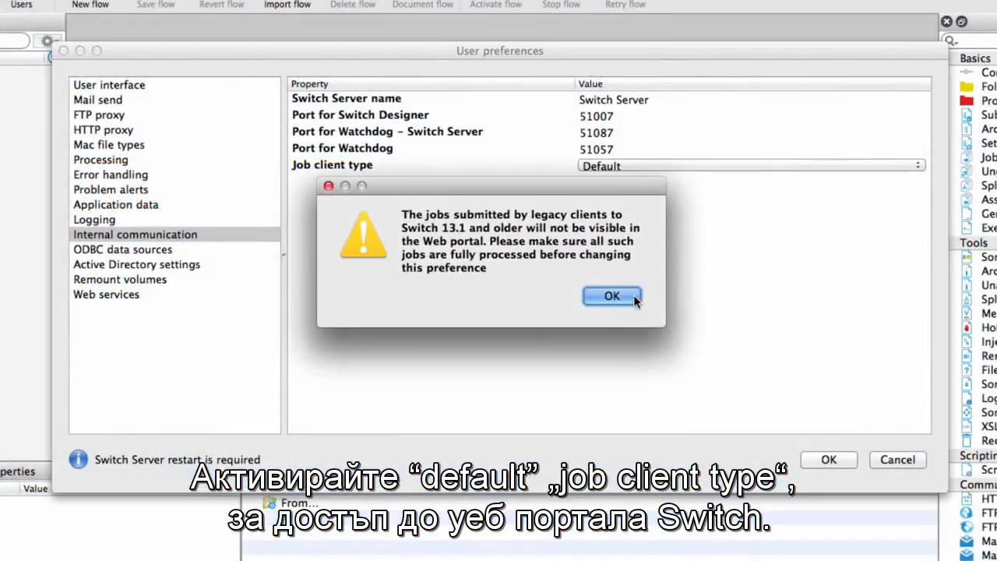
left_click(611, 296)
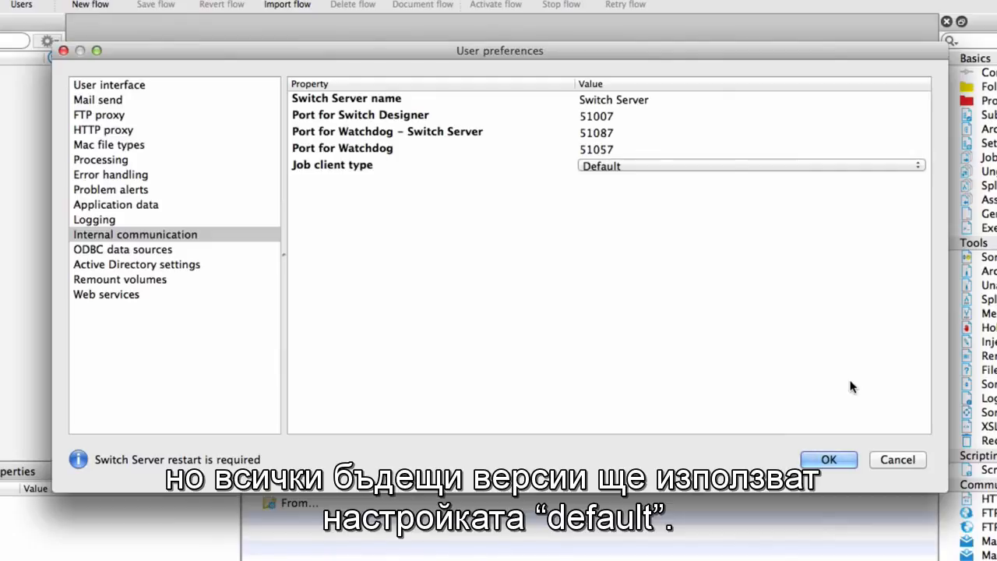
- Check the Switch Web Service and Web Portal ports in the Web services preferences and save the preferences
left_click(180, 300)
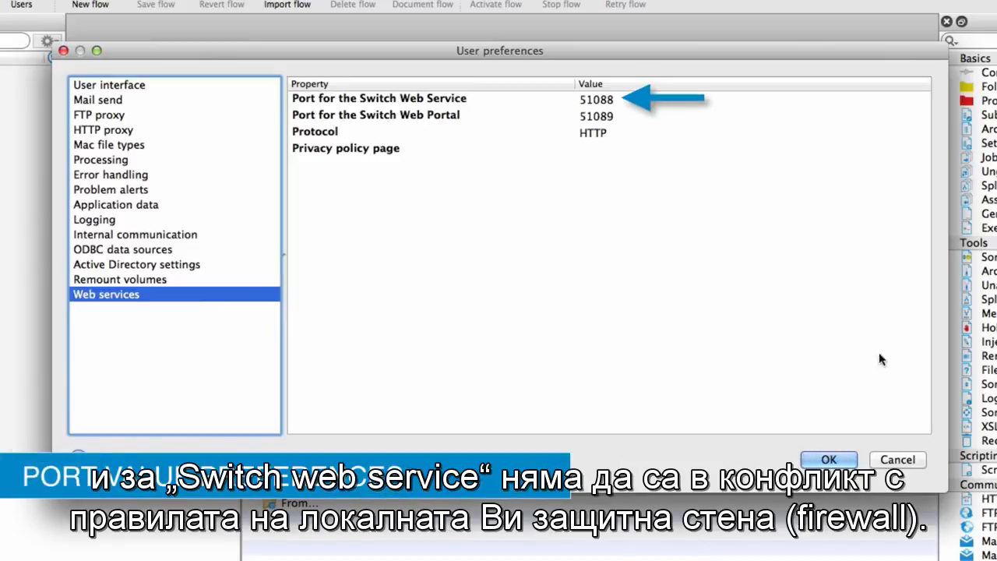
left_click(846, 461)
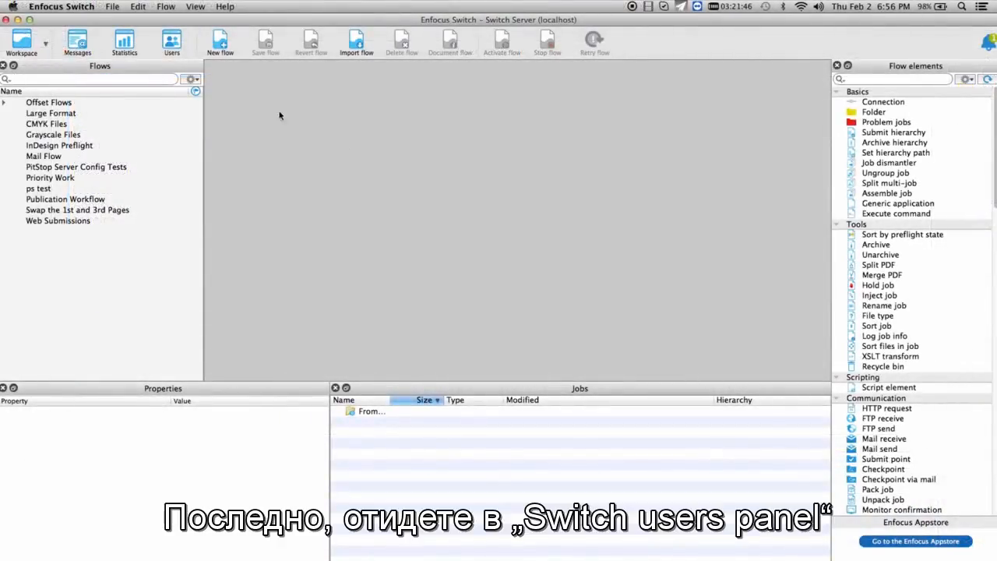
- Grant the non-administrator user the Web portal permission Submit and check jobs
left_click(173, 44)
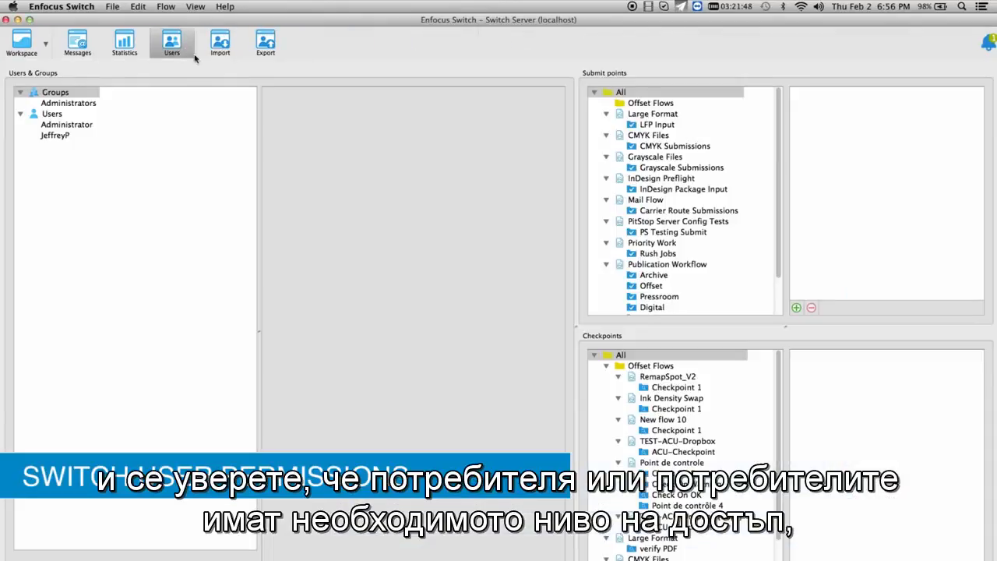
left_click(89, 135)
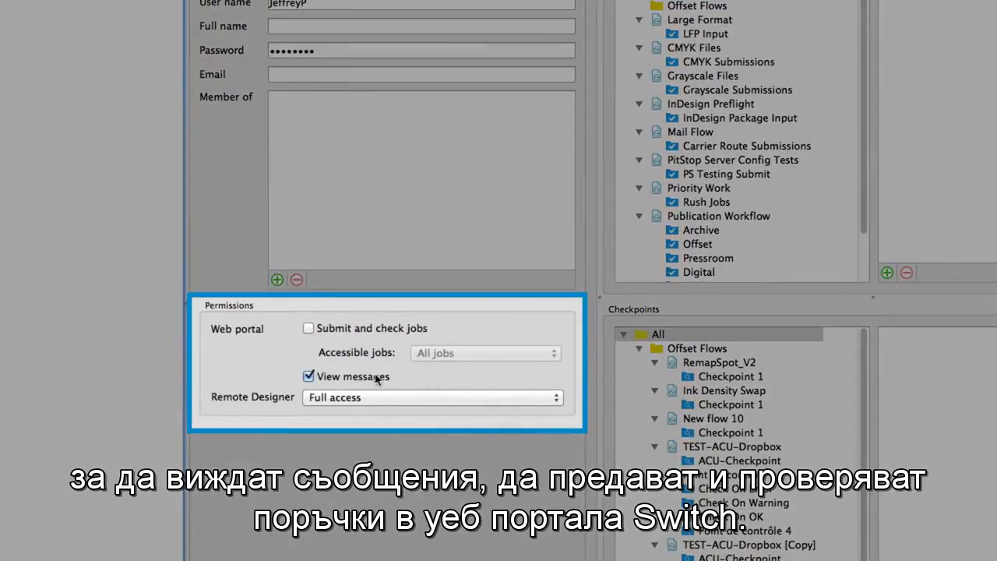
left_click(390, 330)
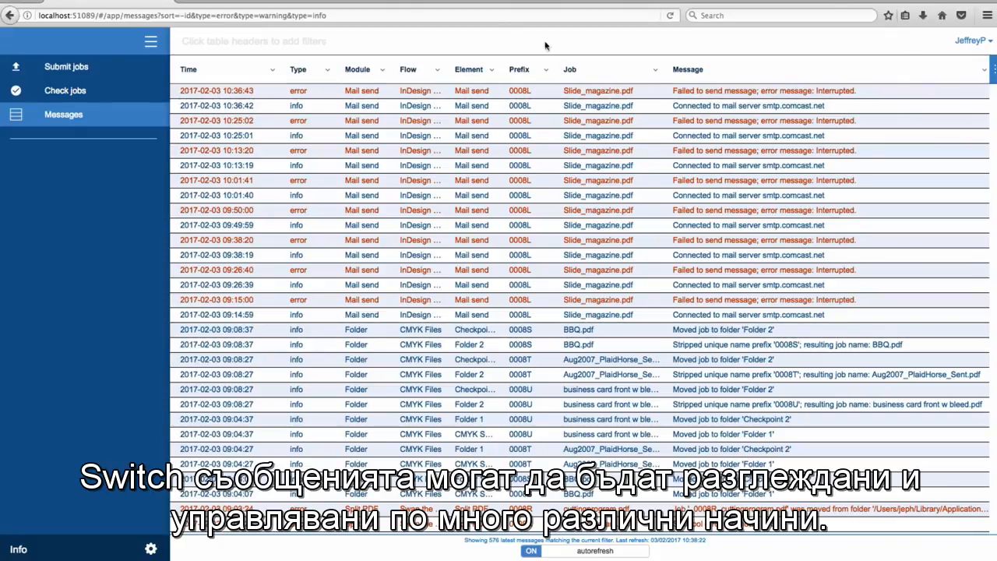
- Look at the filter options for the Job and Element columns of the messages table
left_click(654, 70)
left_click(644, 96)
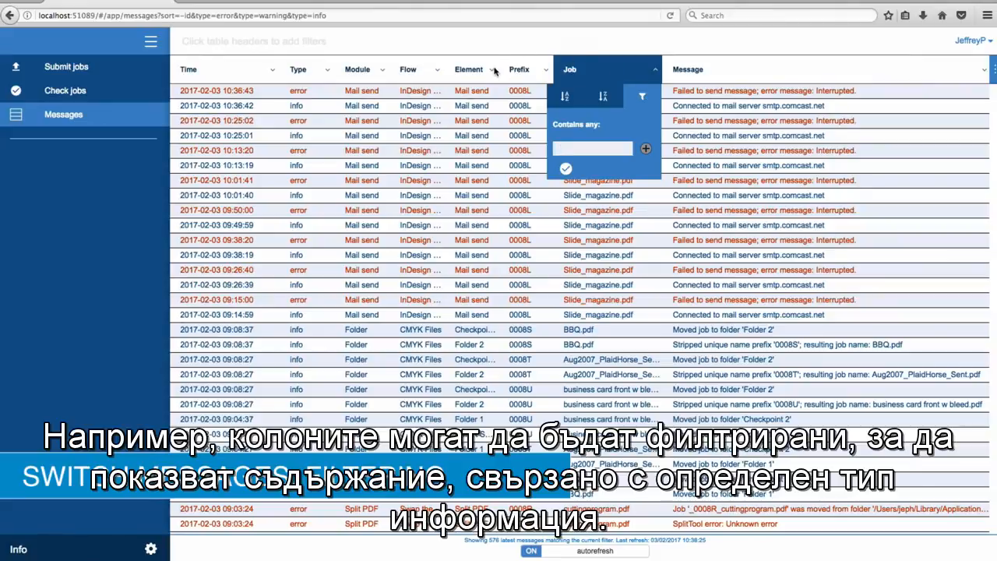
left_click(495, 70)
left_click(542, 97)
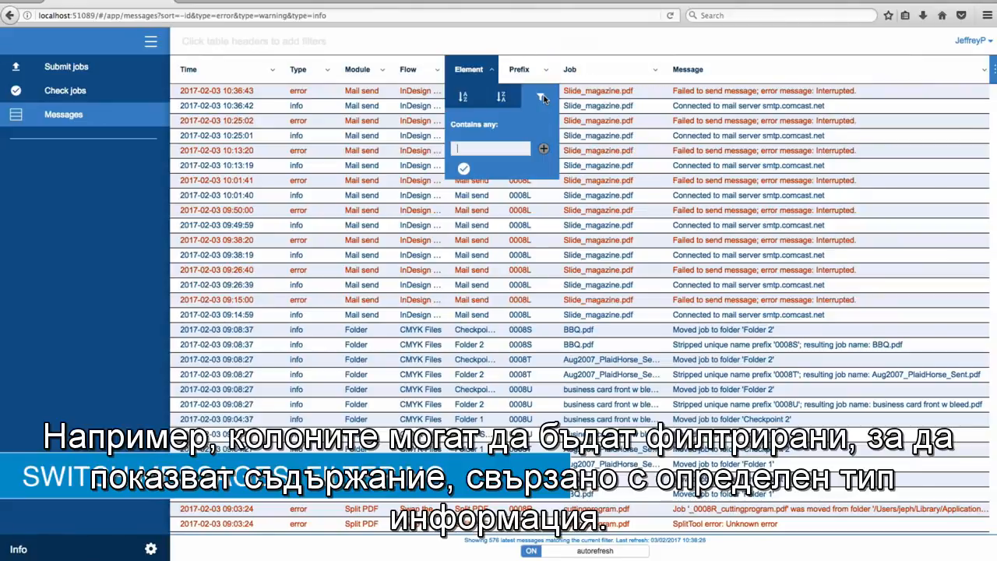
left_click(469, 44)
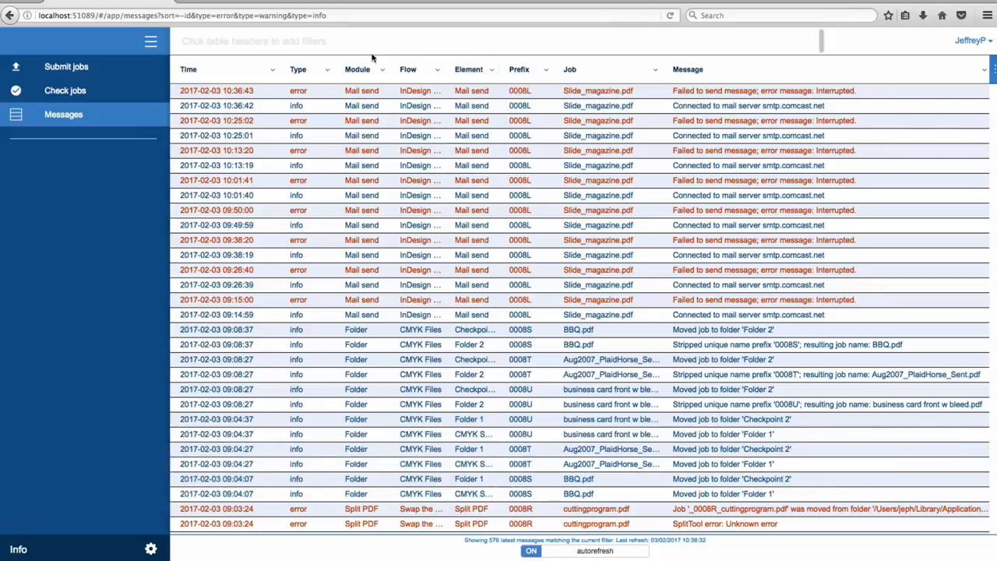
- Filter the Type column to exclude Error and Warning messages
left_click(329, 71)
left_click(375, 97)
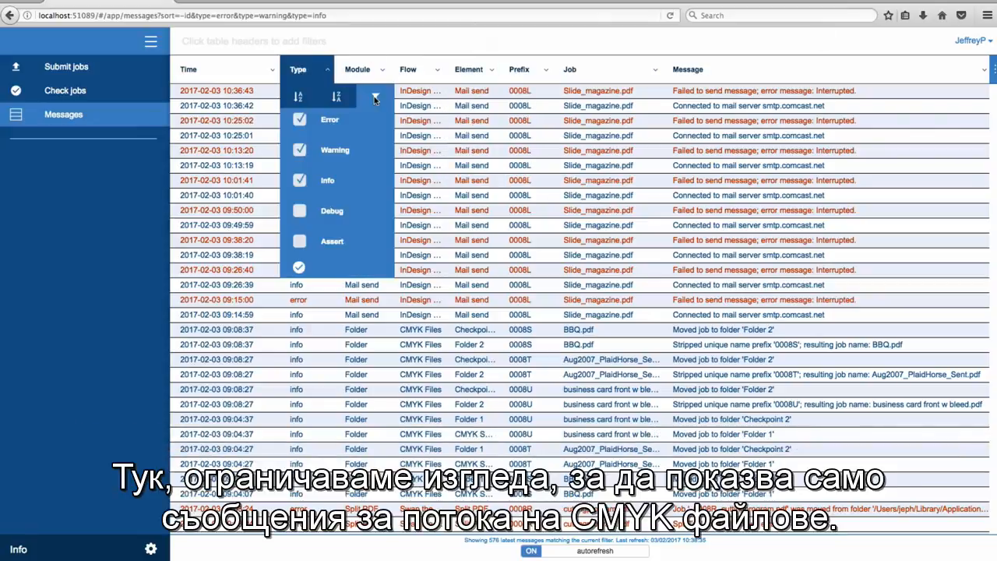
left_click(299, 120)
left_click(299, 149)
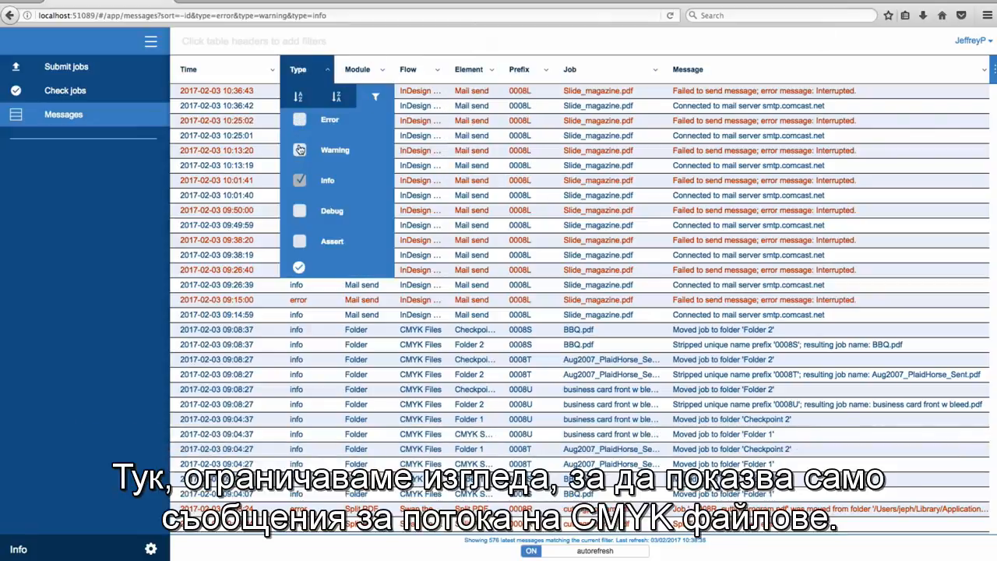
left_click(299, 267)
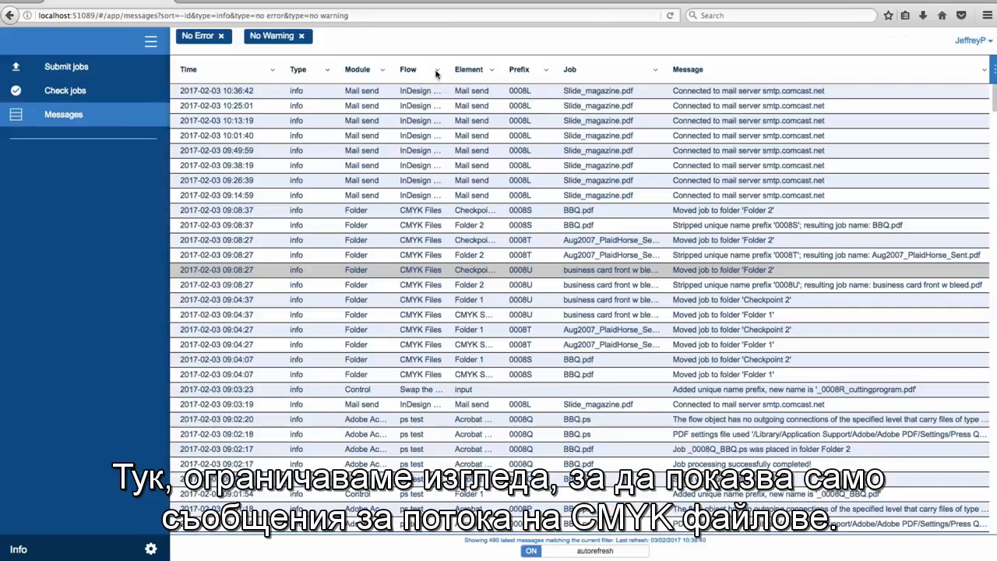
- Filter the Flow column to messages containing "CMYK Files"
left_click(437, 71)
left_click(486, 97)
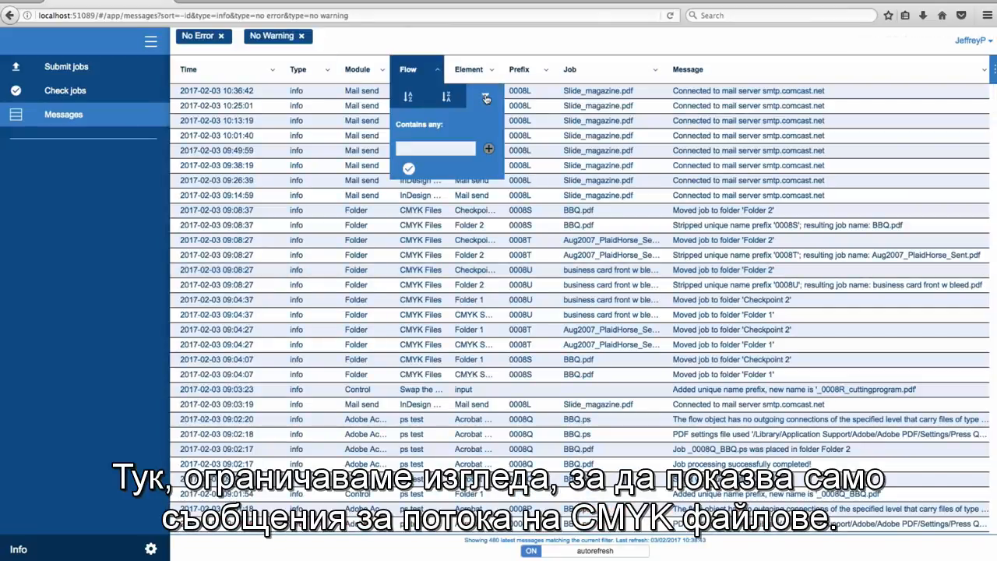
type("CMYK Files")
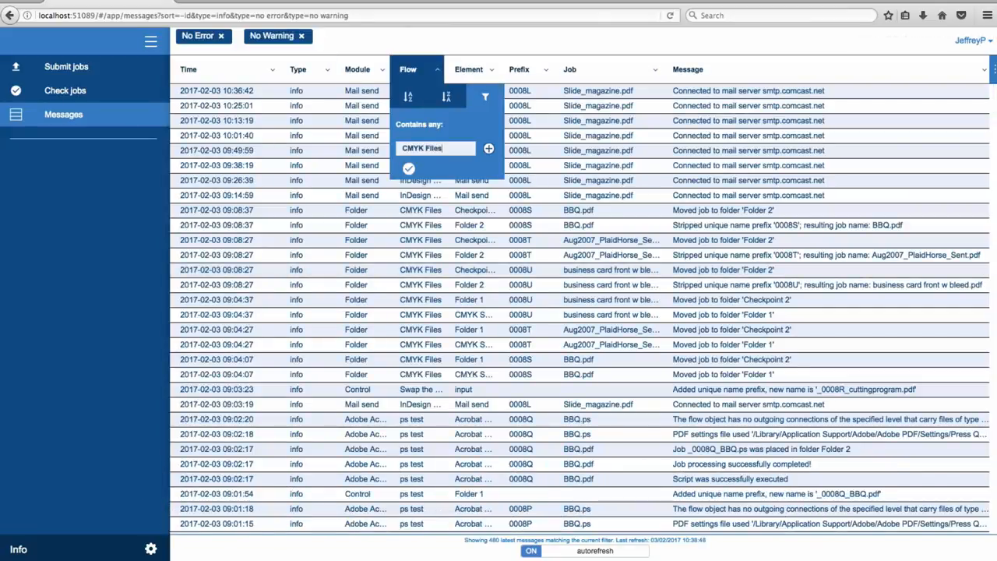
left_click(408, 169)
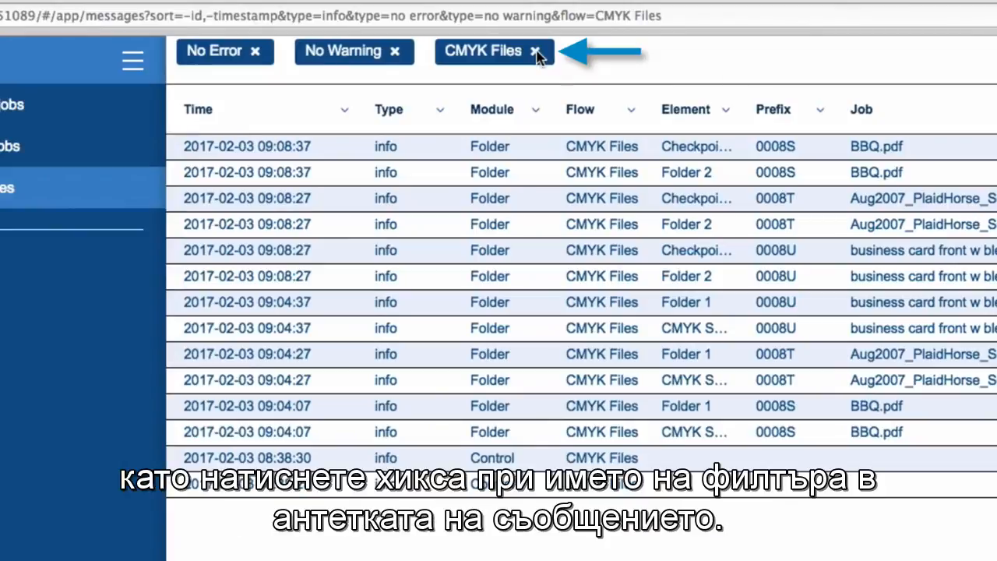
- Remove the CMYK Files, No Warning and No Error filters from the messages table
left_click(535, 53)
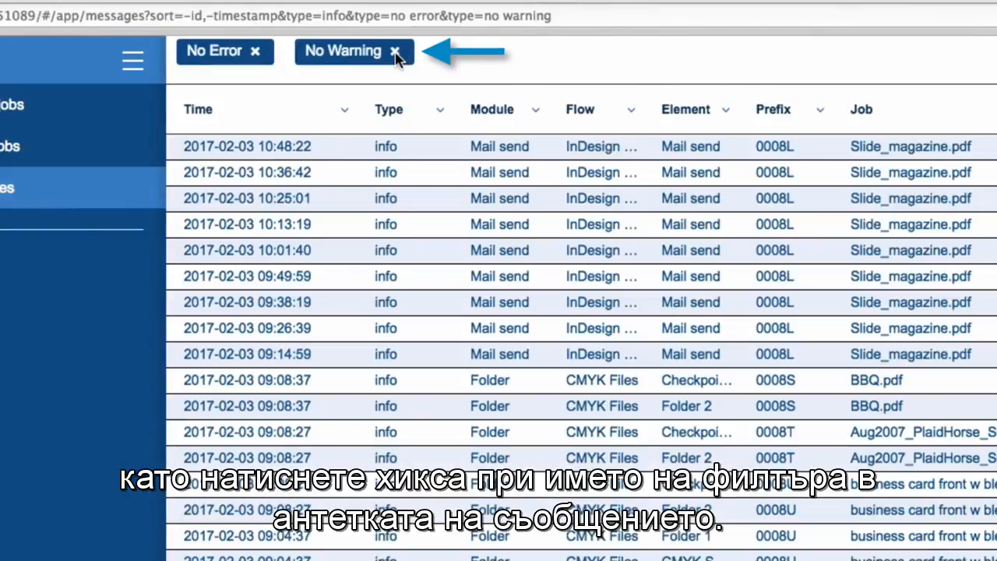
left_click(394, 51)
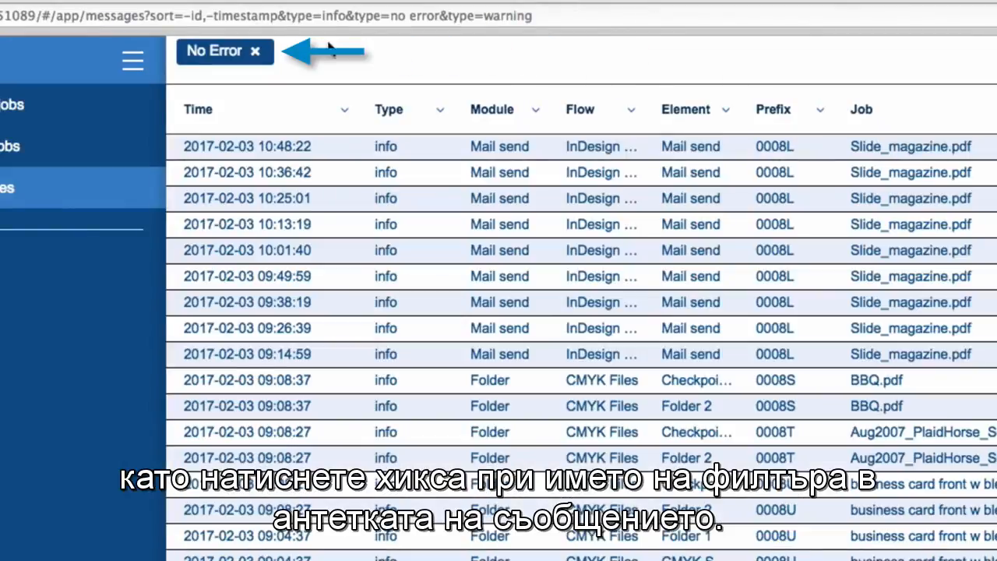
left_click(265, 53)
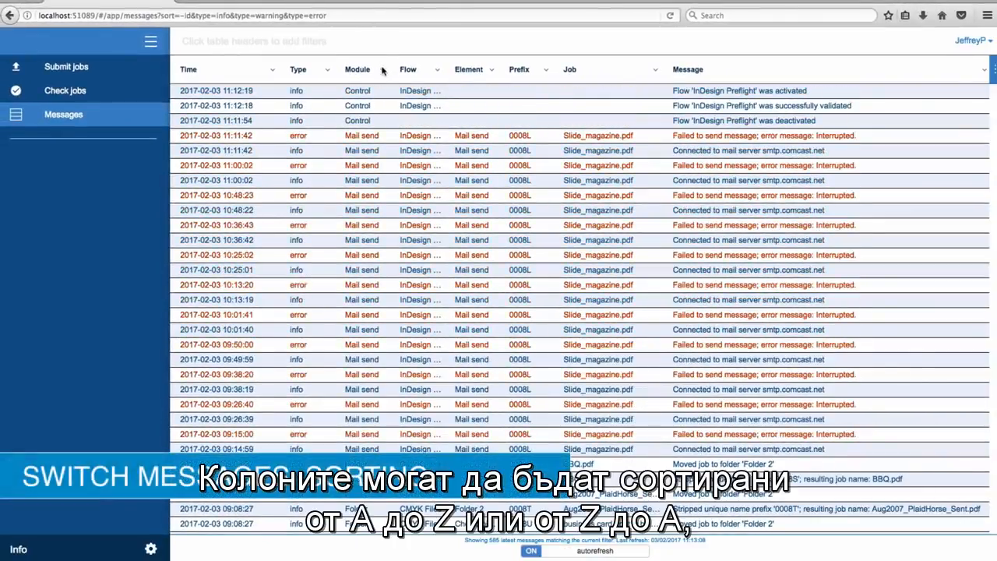
- Sort the messages by Module in ascending and then descending order, and remove that sort
left_click(381, 72)
left_click(354, 98)
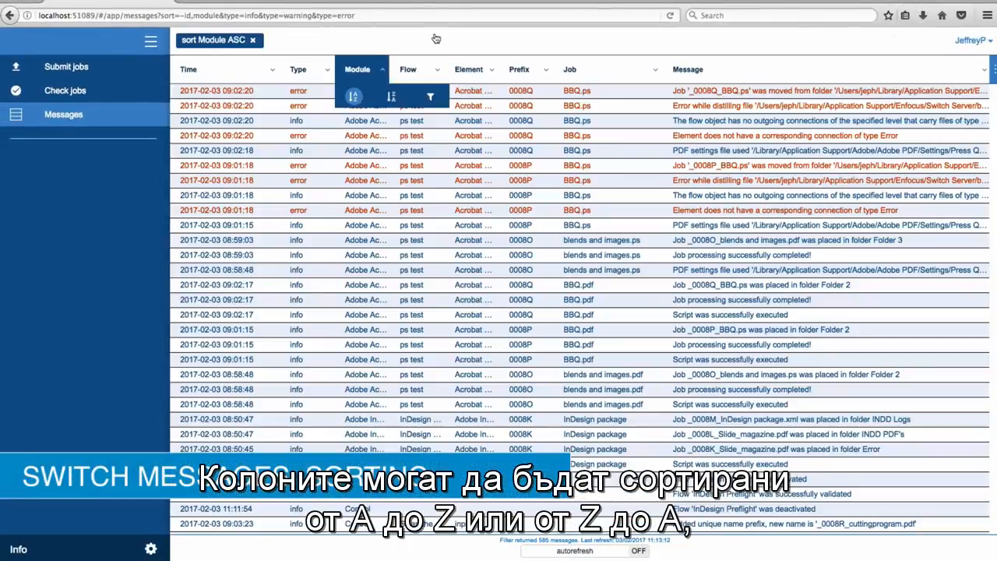
left_click(391, 98)
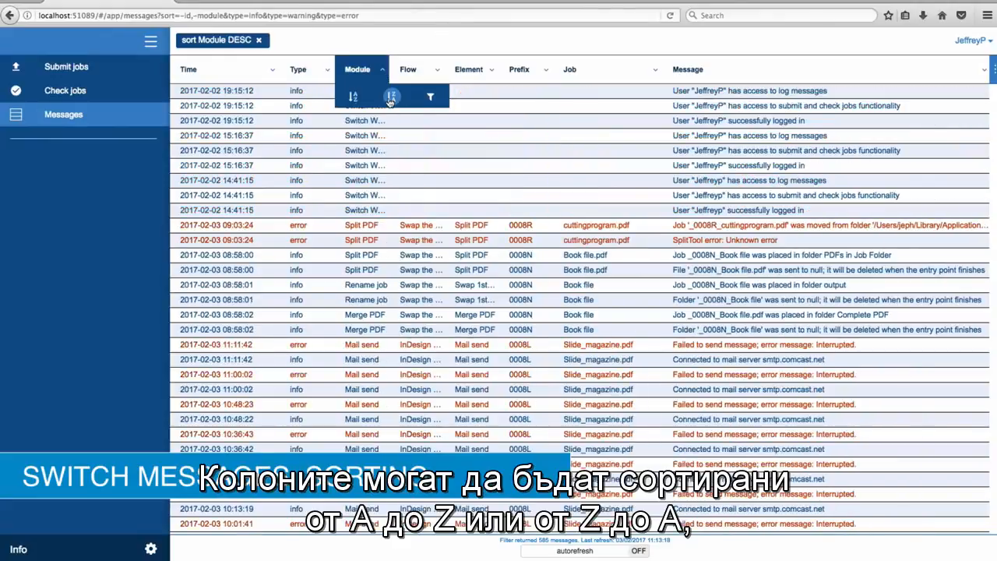
left_click(258, 40)
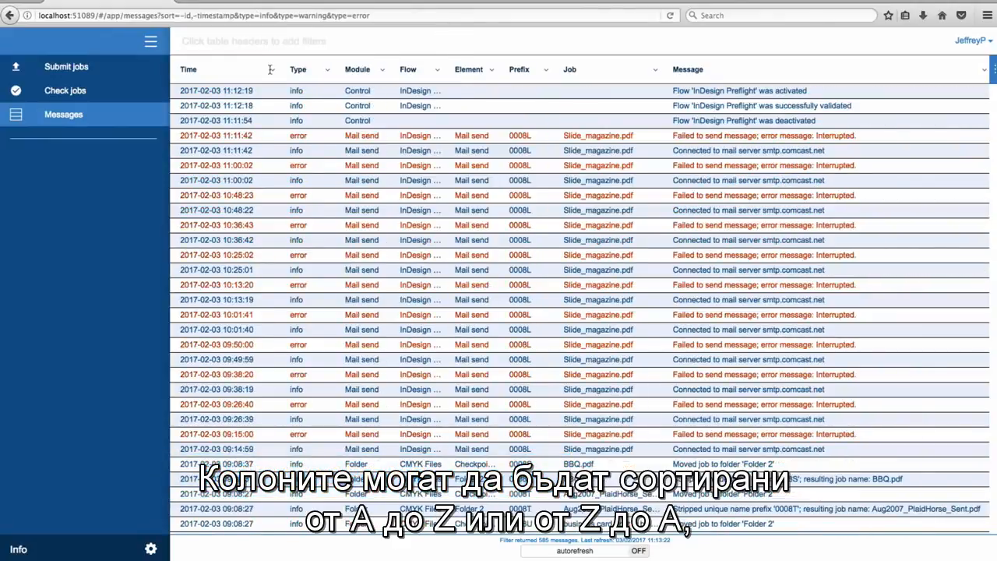
- Sort the messages by Time in ascending order, then in descending order
left_click(271, 70)
left_click(188, 96)
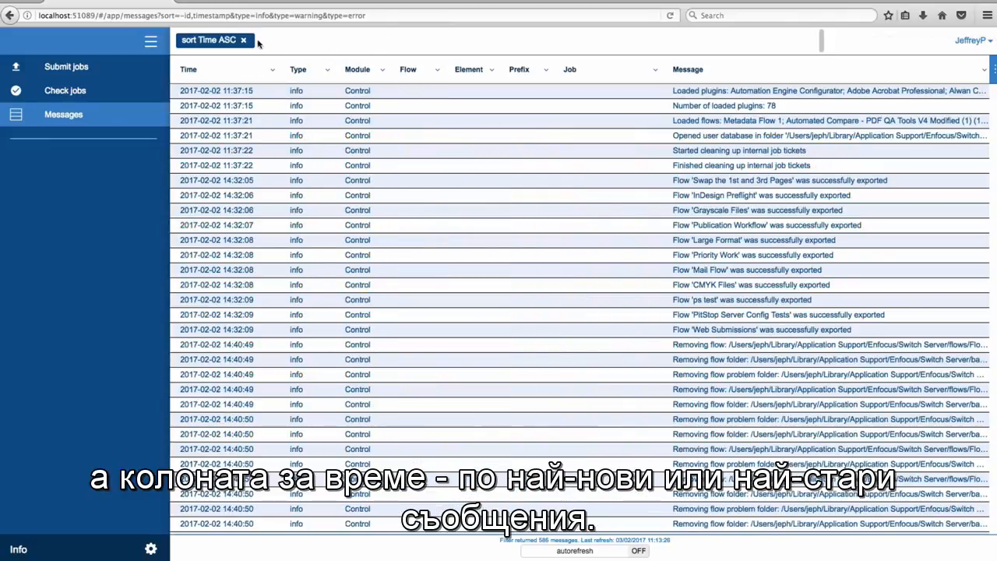
left_click(271, 70)
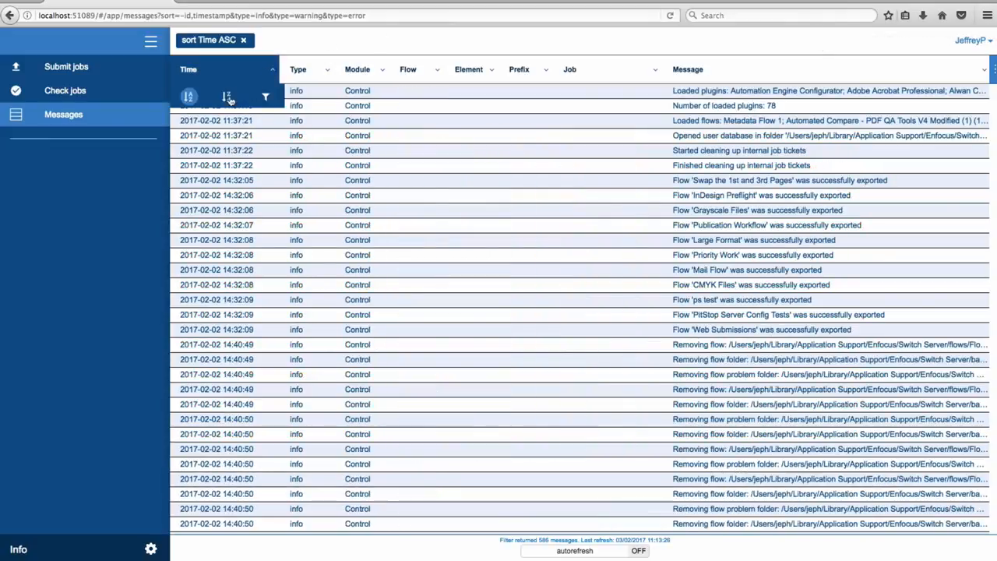
left_click(226, 96)
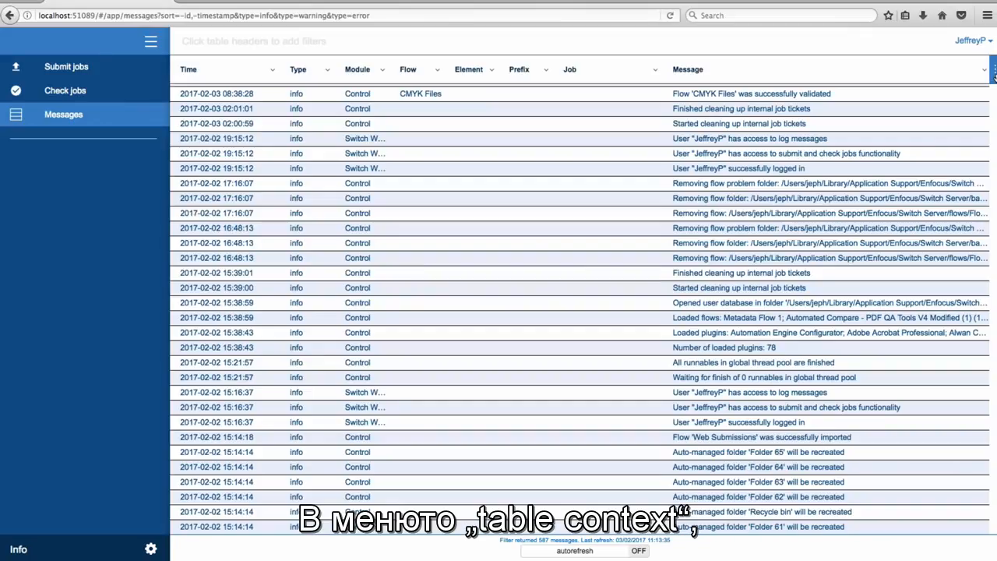
- Wrap the message text and hide the Type, Module, Element and Job columns
left_click(994, 72)
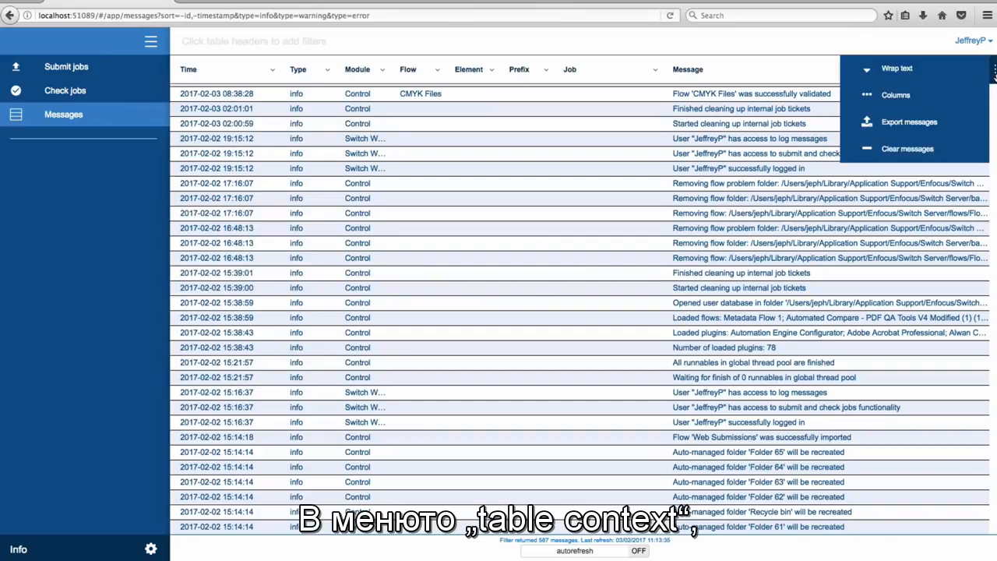
left_click(919, 68)
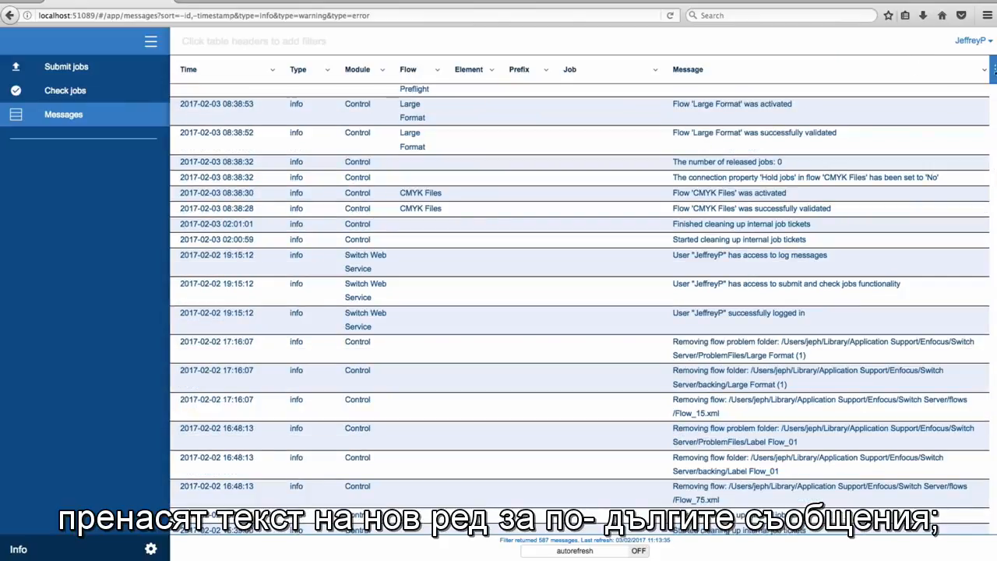
left_click(993, 71)
mouse_move(919, 96)
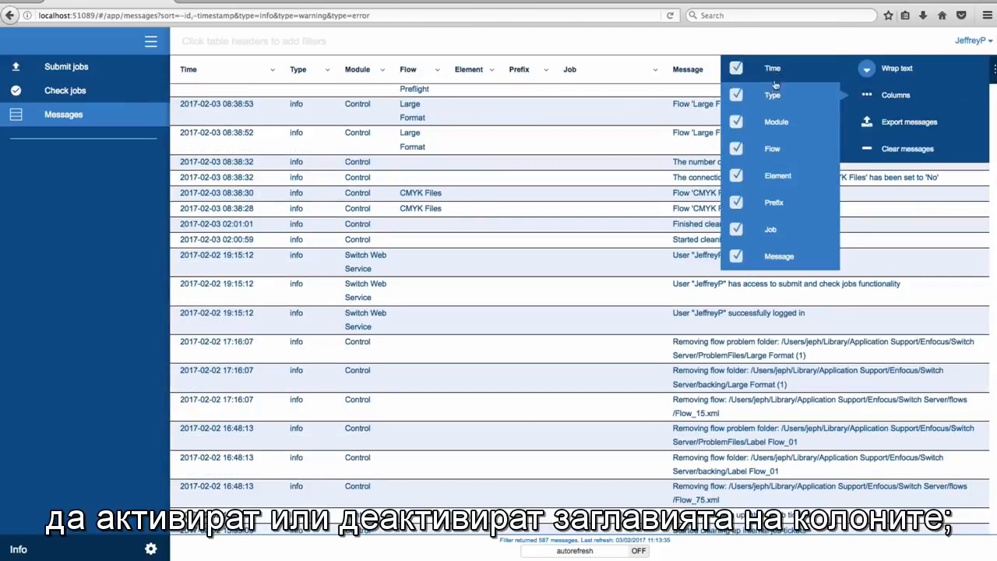
left_click(736, 95)
left_click(738, 122)
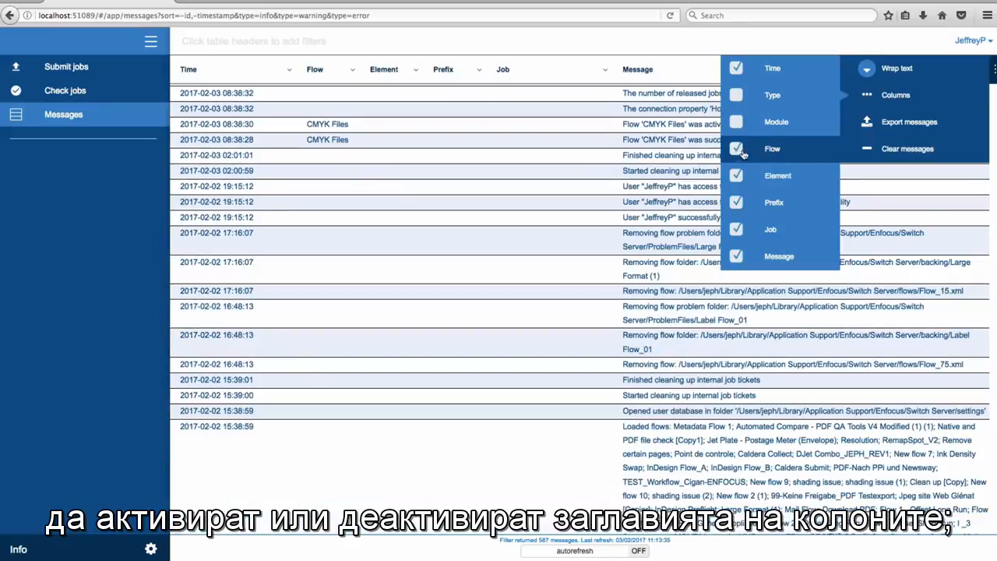
left_click(736, 176)
left_click(737, 229)
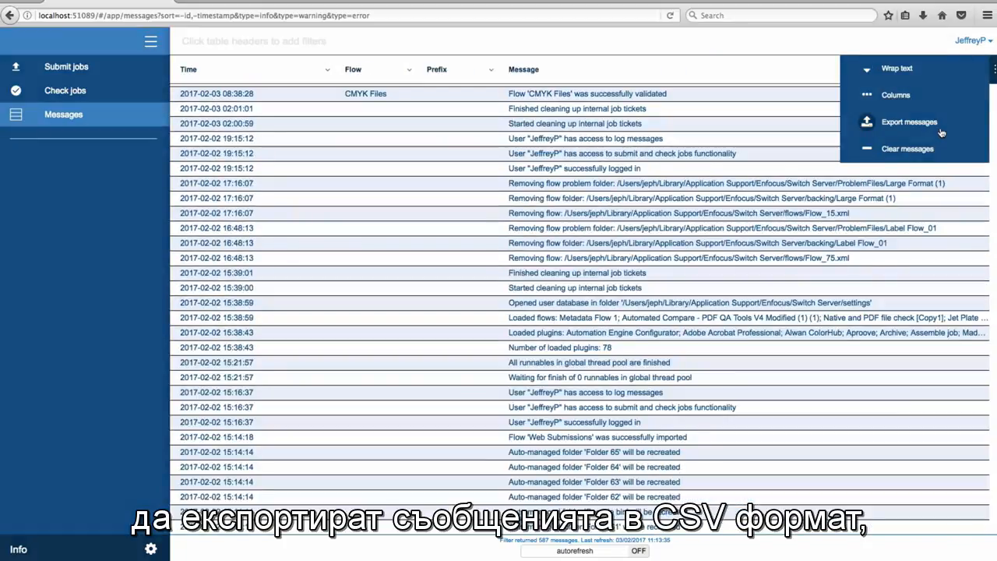
- Export the messages in CSV format and save the log.csv file
left_click(940, 133)
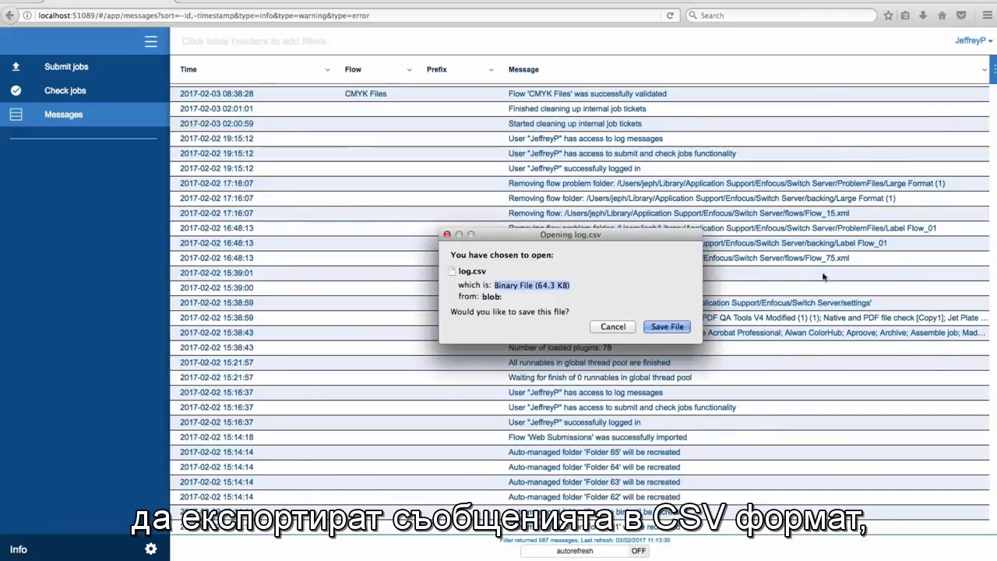
left_click(677, 327)
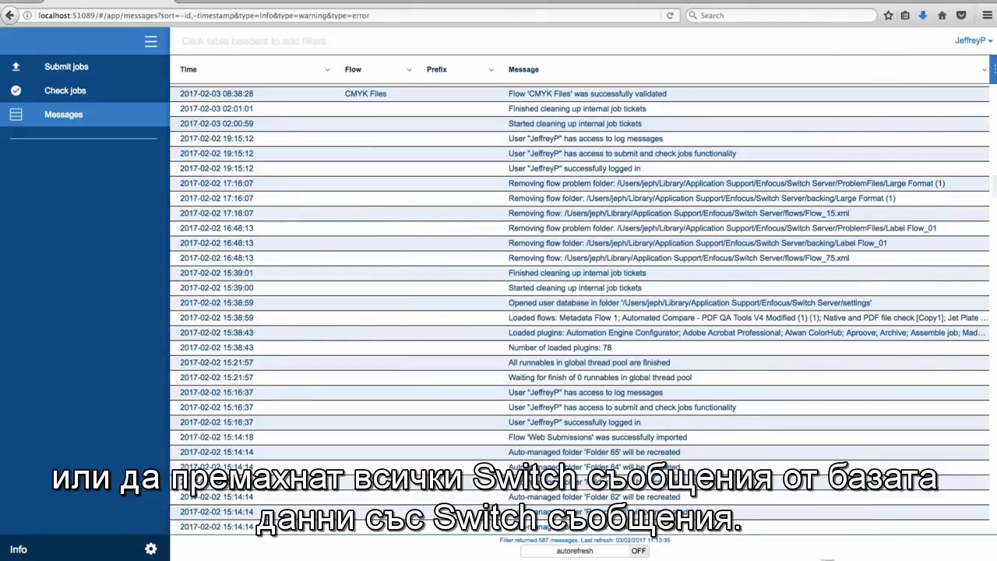
- Look at the Clear messages option and move the Prefix column to the Time column's position
left_click(994, 72)
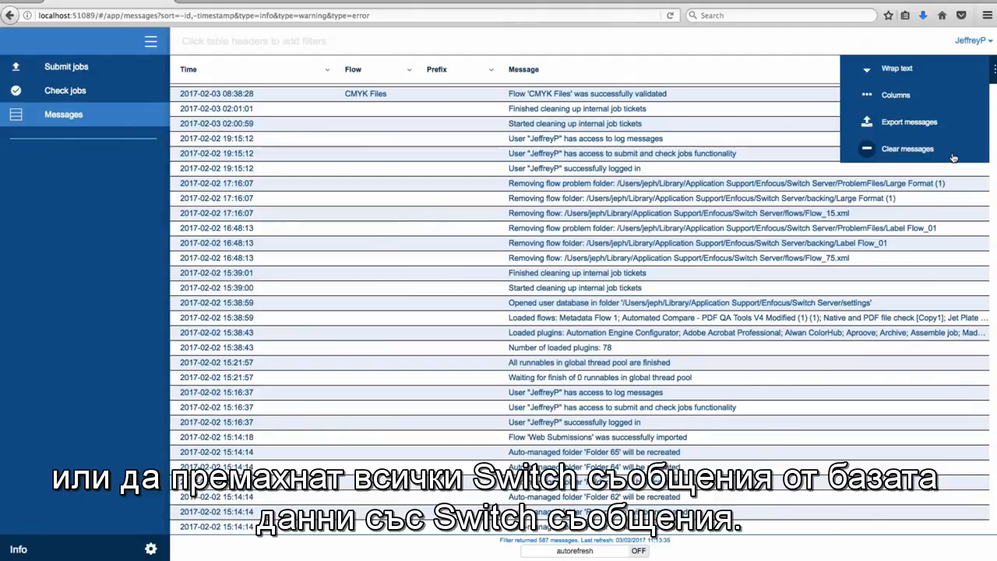
mouse_move(459, 71)
left_mouse_down()
mouse_move(198, 81)
mouse_move(779, 76)
mouse_move(647, 65)
mouse_move(197, 82)
mouse_move(234, 77)
left_mouse_up()
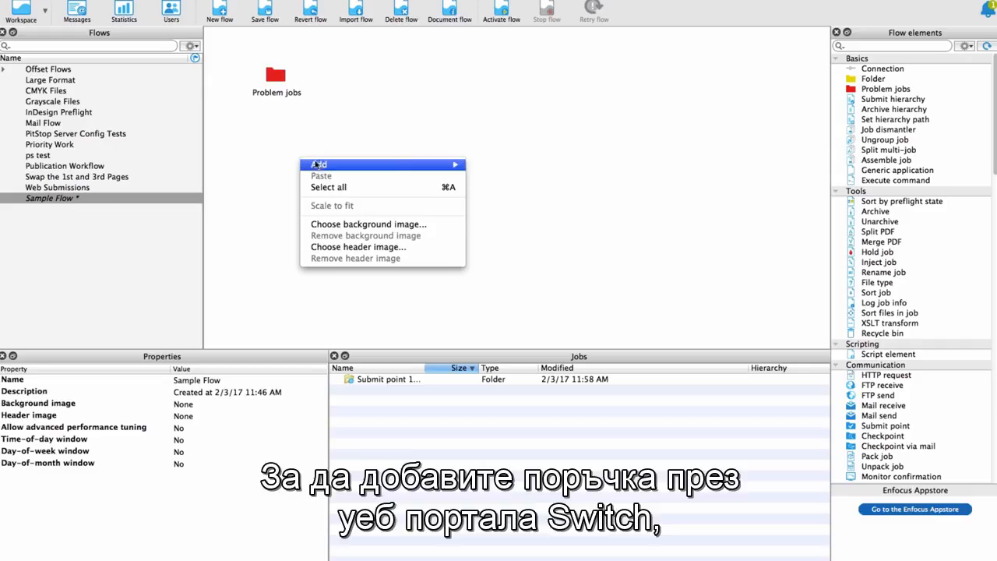
- Add a submit point and a folder beside it to the Sample Flow canvas
mouse_move(367, 171)
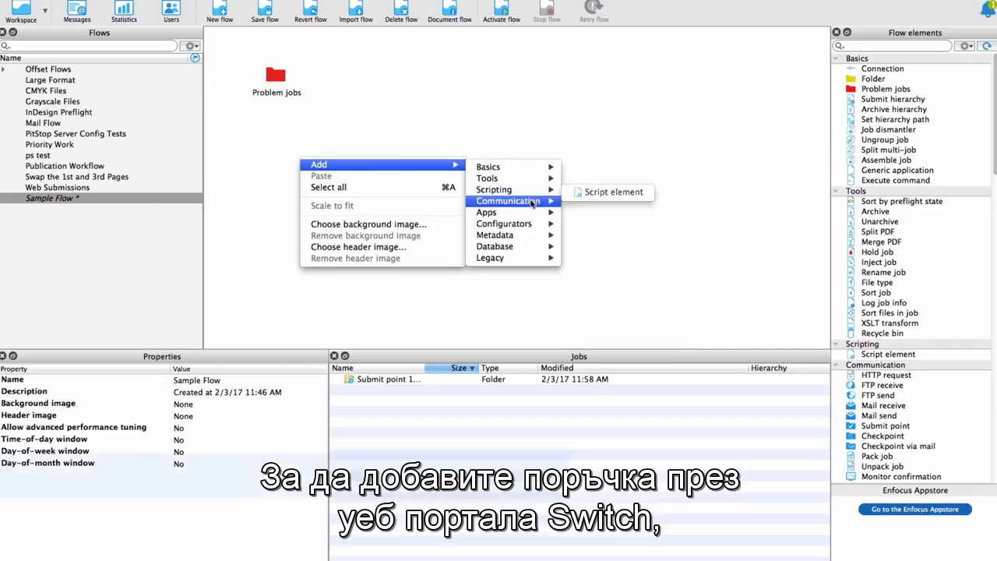
mouse_move(530, 201)
left_click(662, 264)
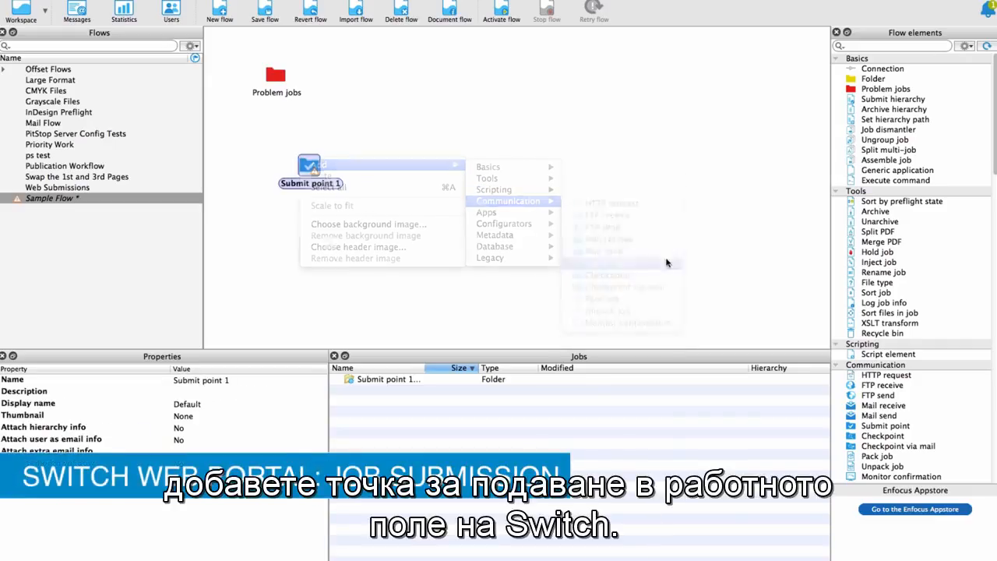
right_click(410, 165)
mouse_move(427, 170)
mouse_move(592, 171)
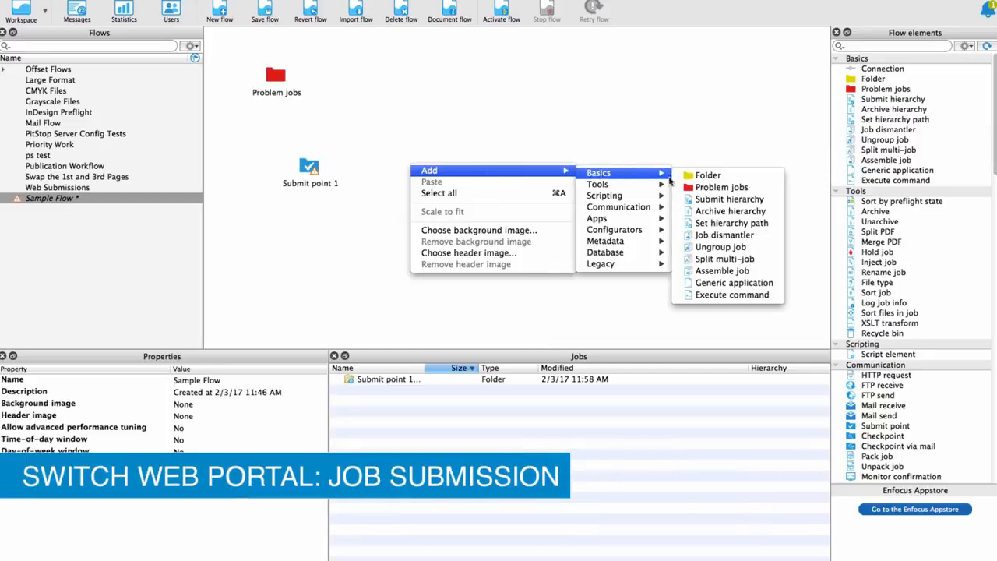
left_click(701, 172)
- Connect the submit point to the folder aligned beside it and rename the submit point Switch Web Portal Sample Submit Point
double_click(311, 166)
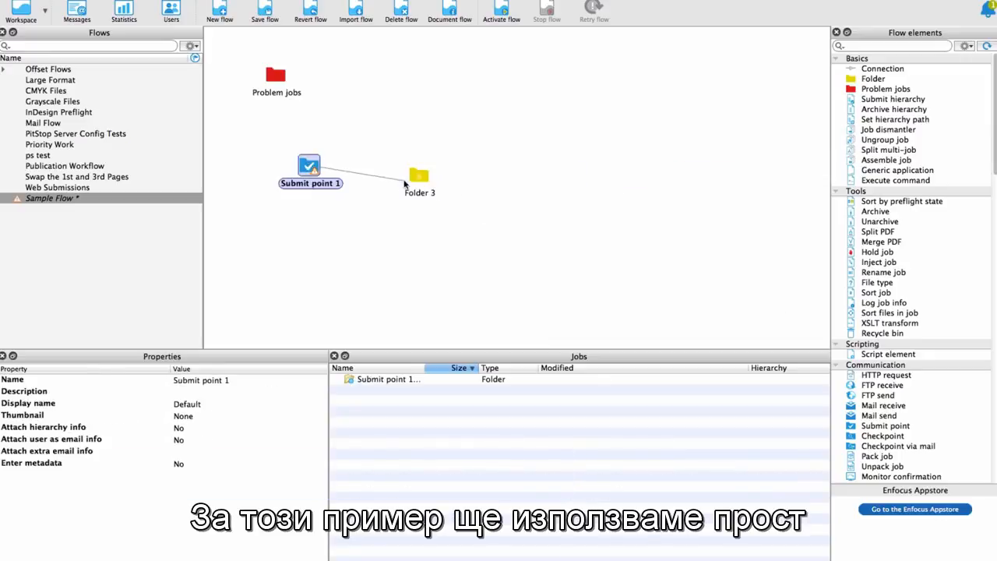
left_click(418, 177)
left_click_drag(418, 177, 414, 167)
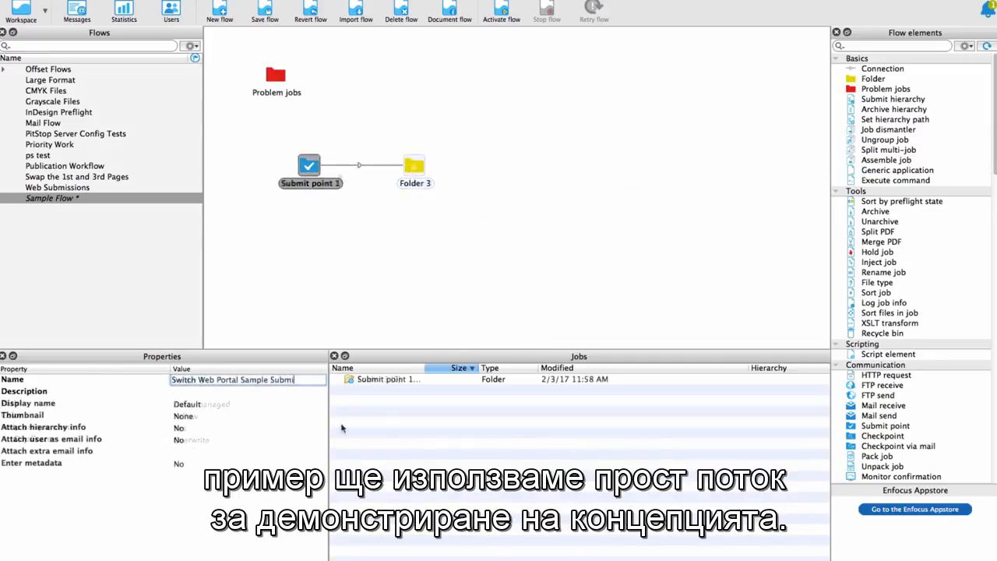
type("t Point")
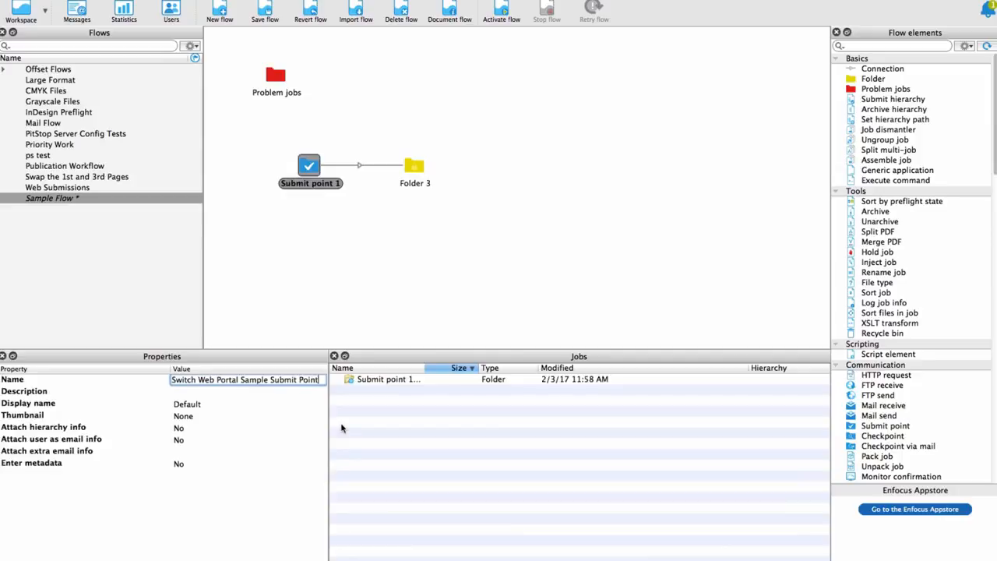
key("Return")
- Set the submit point's thumbnail to the sample.png file from the icons folder
left_click(69, 415)
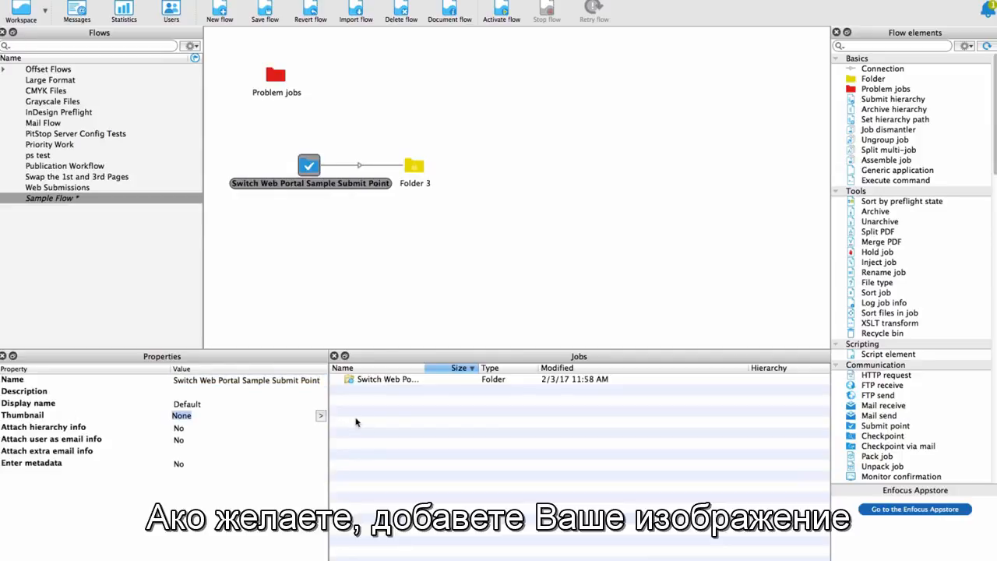
left_click(323, 417)
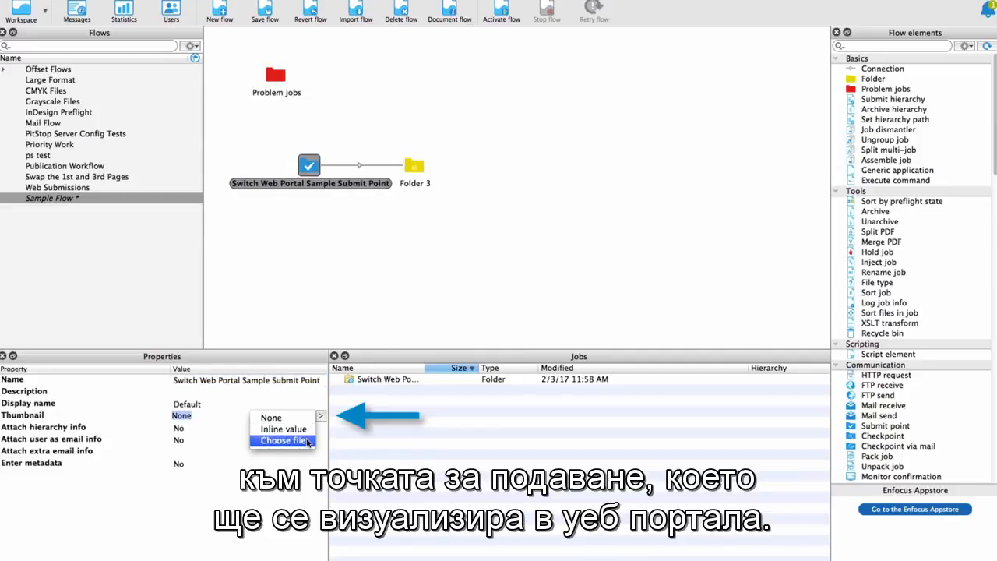
left_click(283, 440)
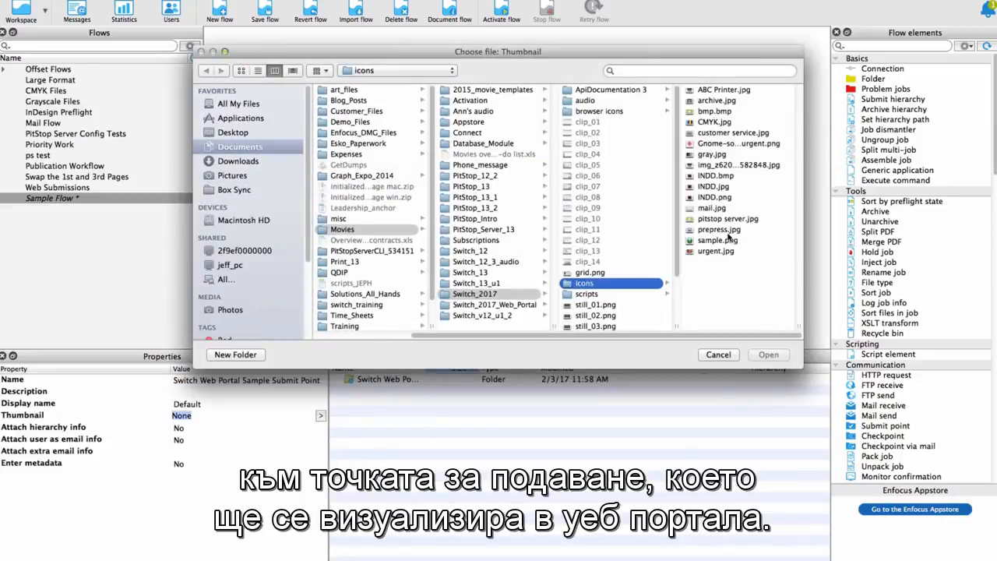
left_click(721, 243)
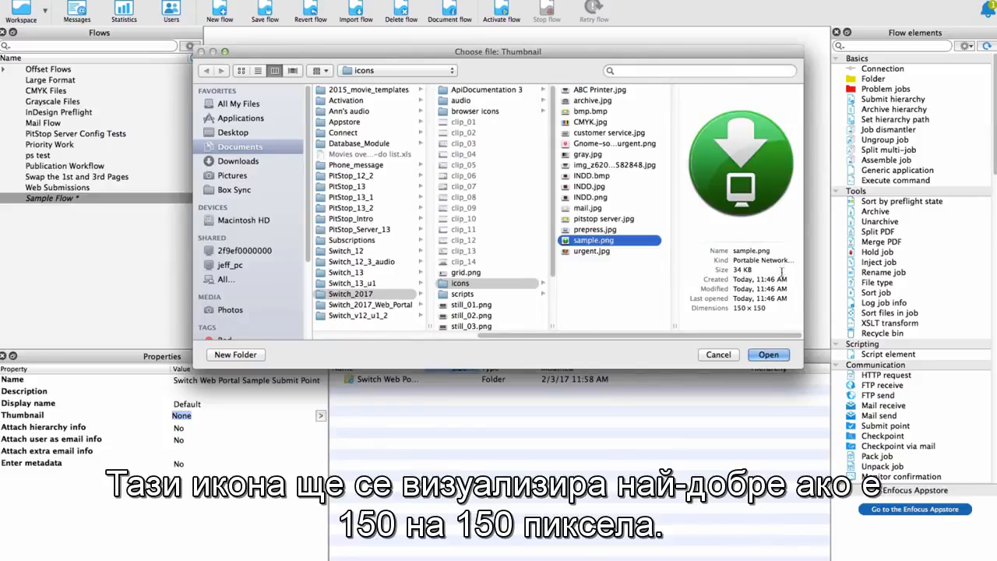
left_click(768, 355)
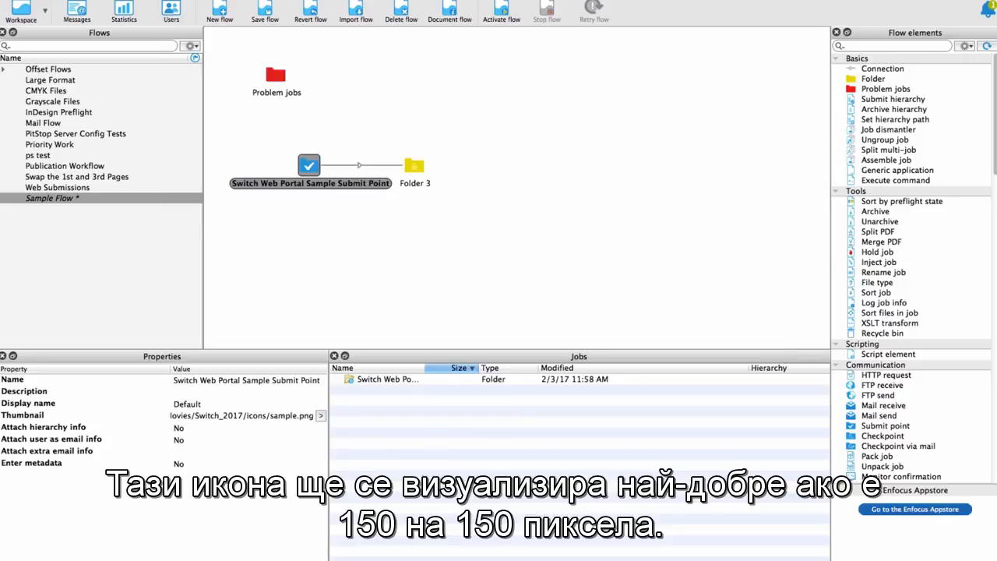
- Set the submit point's Enter metadata property to Yes and open the definition of its metadata fields
left_click(191, 464)
left_click(191, 464)
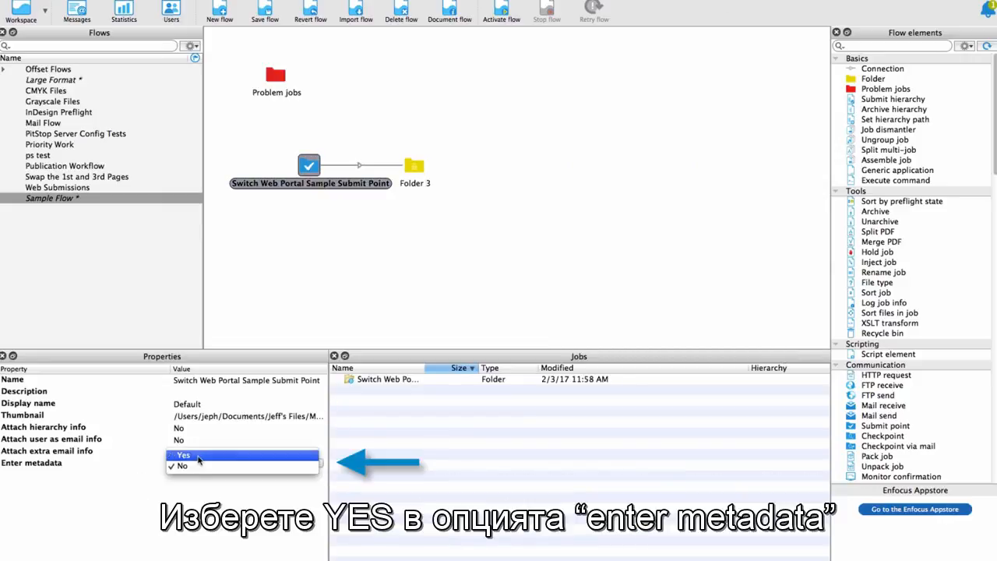
left_click(184, 455)
left_click(132, 480)
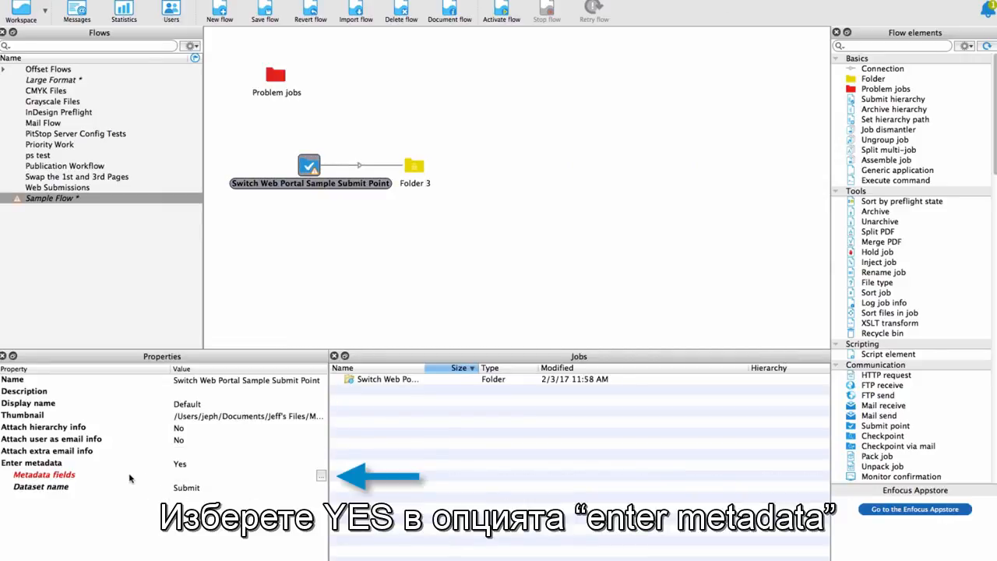
left_click(321, 477)
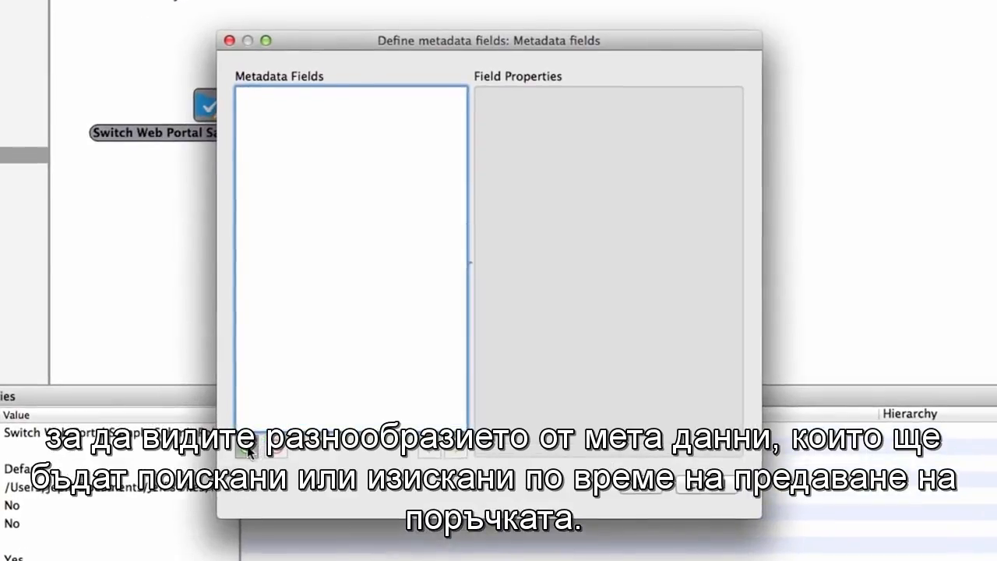
- Add a first metadata field and look through the available data types
left_click(247, 450)
left_click(718, 166)
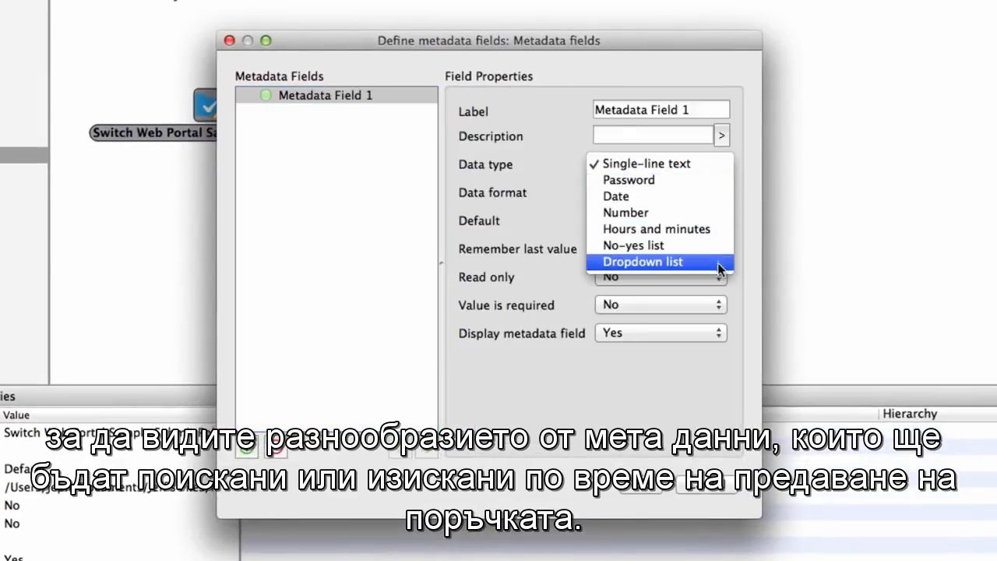
left_click(733, 304)
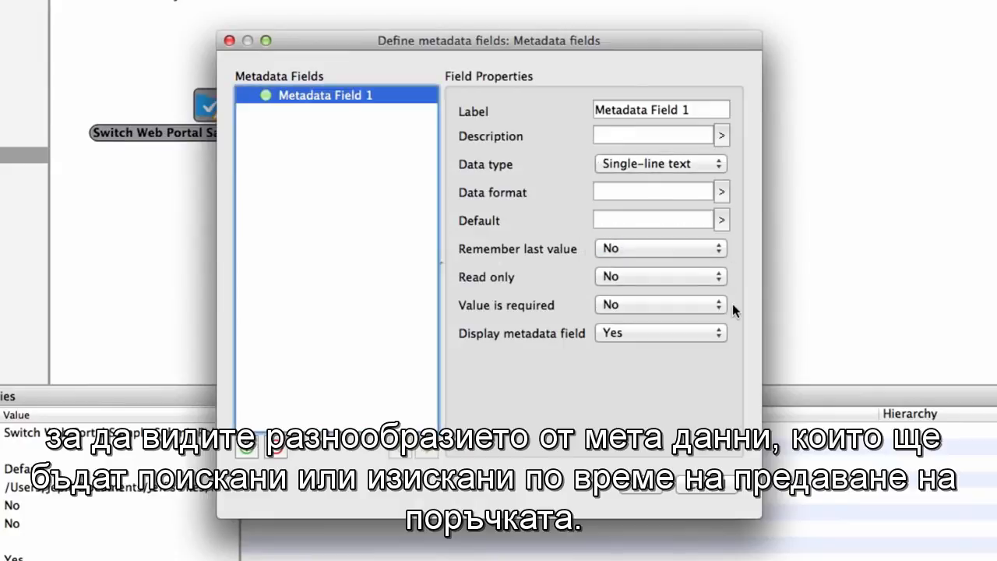
- Label the metadata field Customer Name, keep its data type as Single-line text and make its value required
key("Tab")
type("Cu")
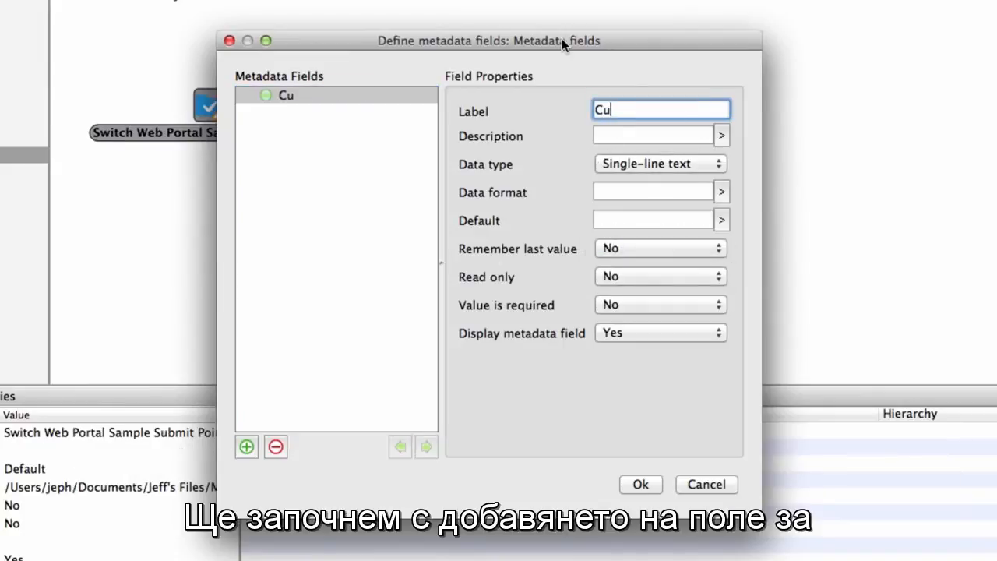
type("stomer Name")
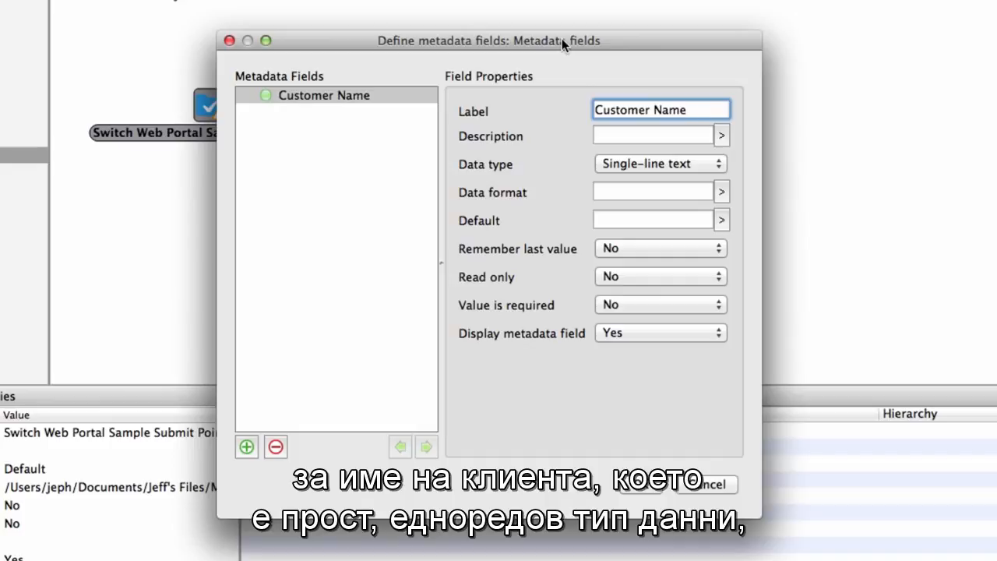
left_click(712, 168)
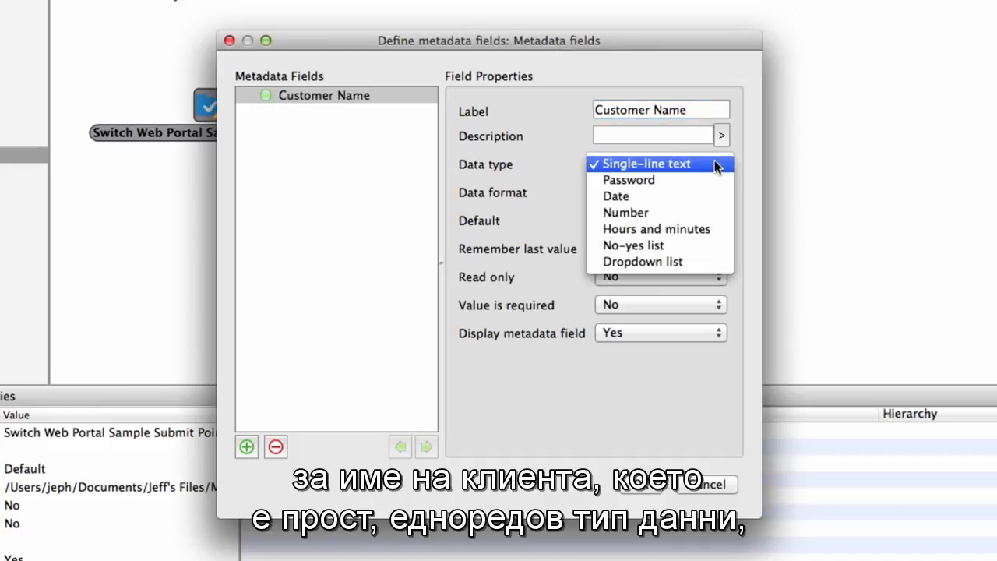
left_click(714, 167)
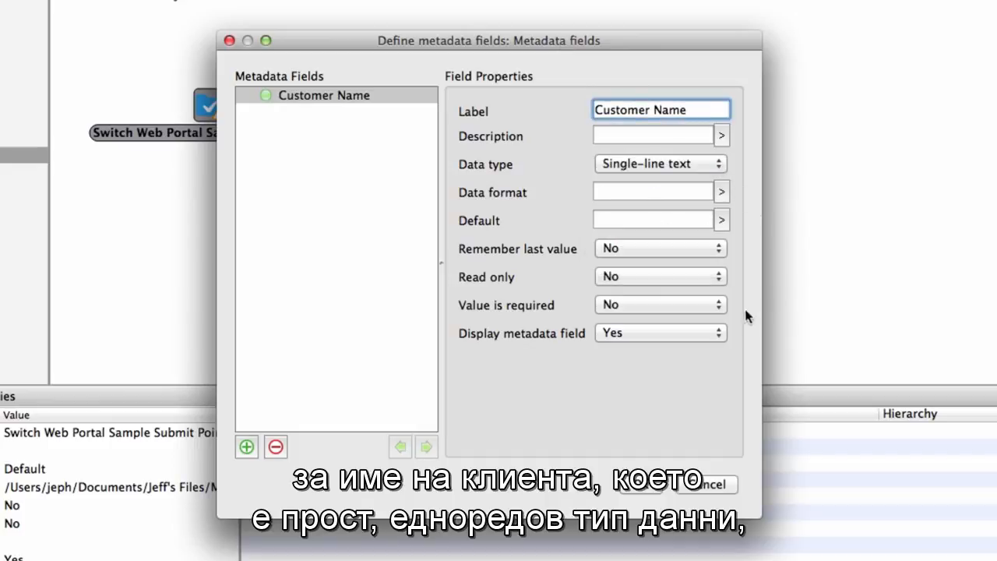
left_click(712, 304)
left_click(710, 294)
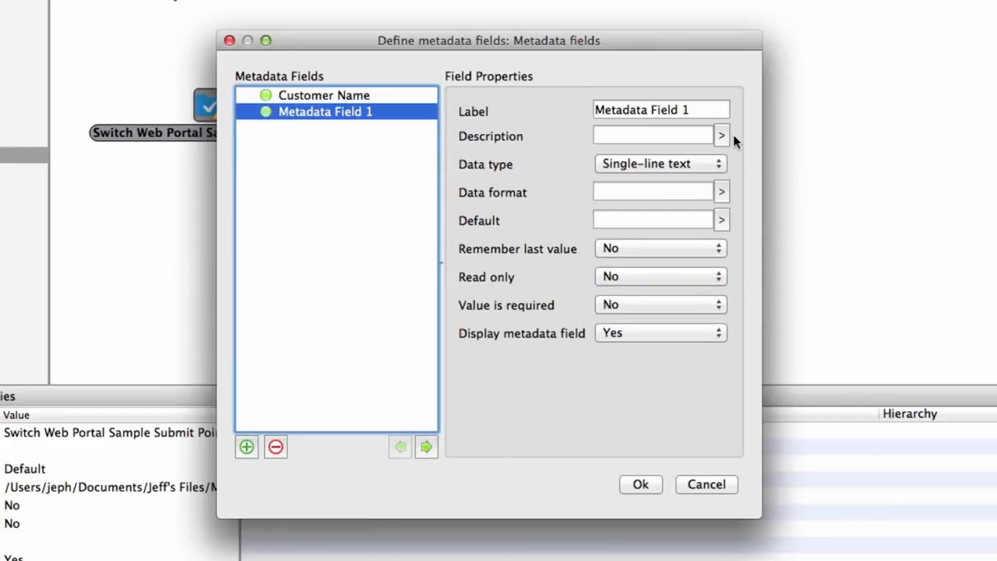
- Add a second metadata field labelled Application with the Dropdown list data type
left_click_drag(701, 109, 574, 110)
type("Application")
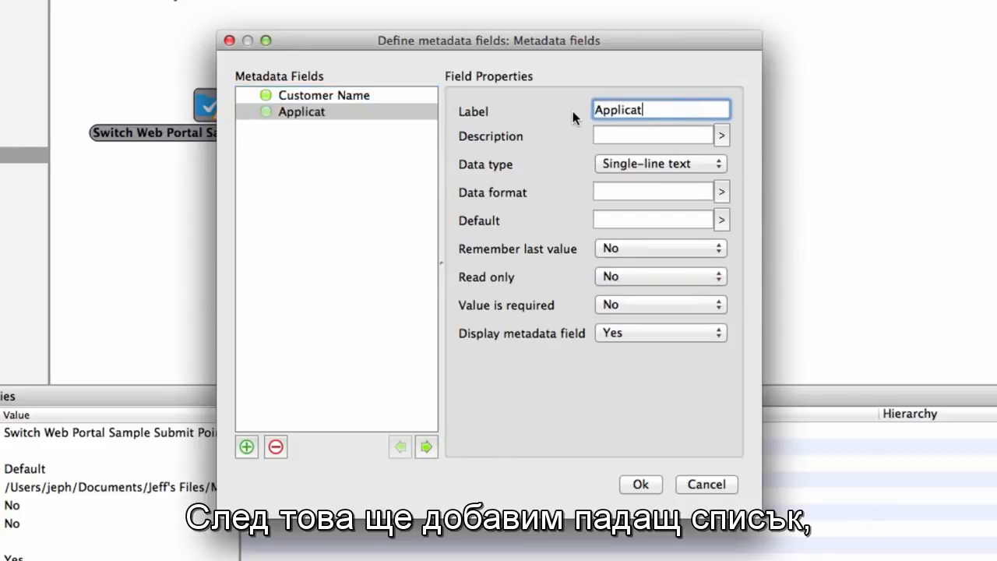
left_click(703, 165)
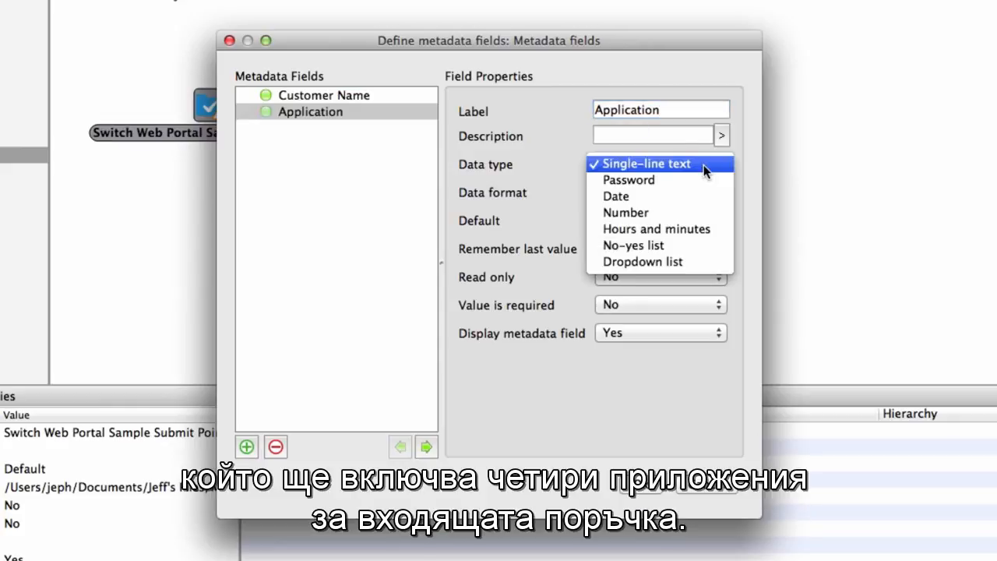
left_click(711, 262)
- Enter the Application field's dropdown items on separate lines: Inside (water), Outside (latex), Outside (ecosolvent) and Car lettering (ecosolvent)
left_click(722, 191)
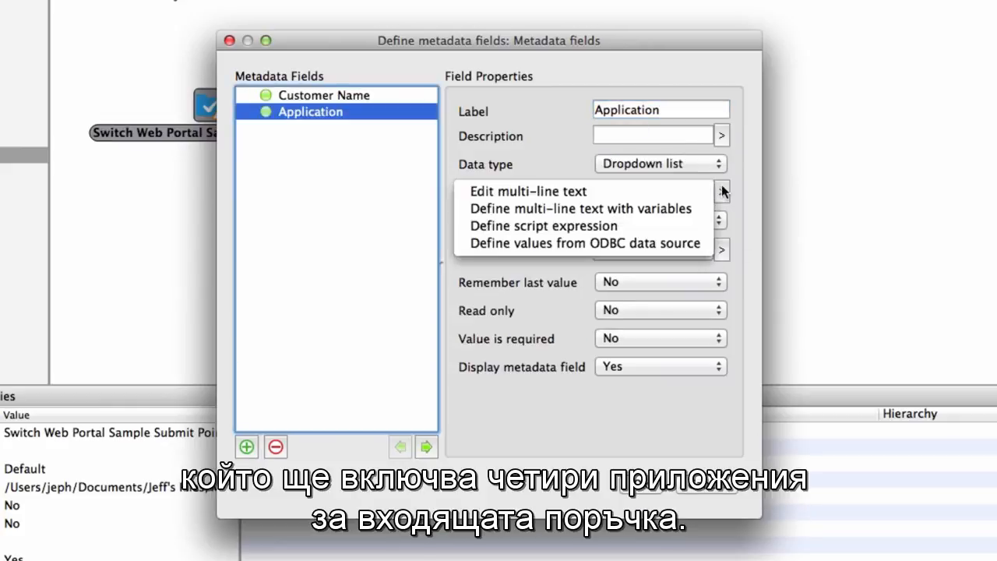
left_click(545, 191)
type("Inside ")
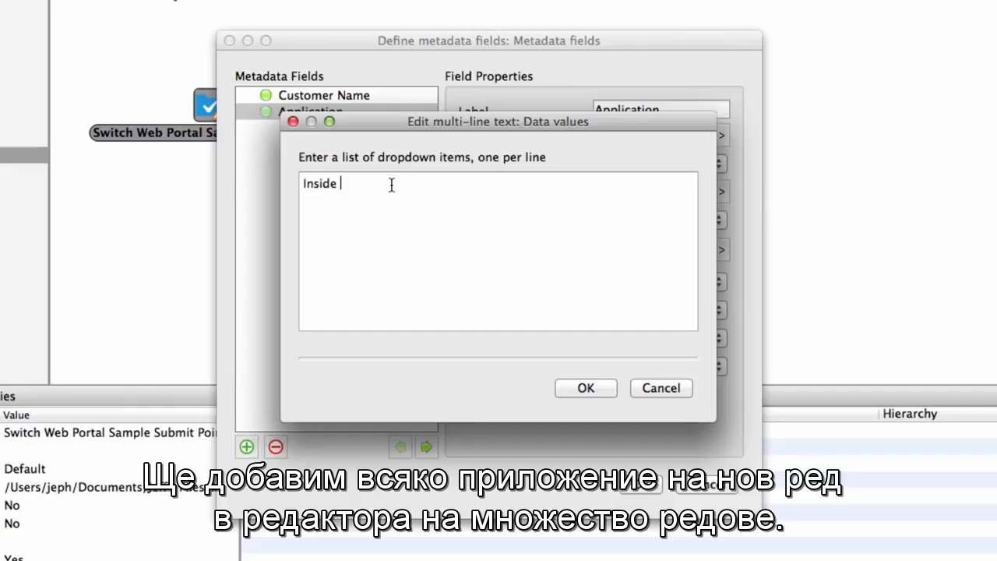
type("(water) ")
type("Outside (latex")
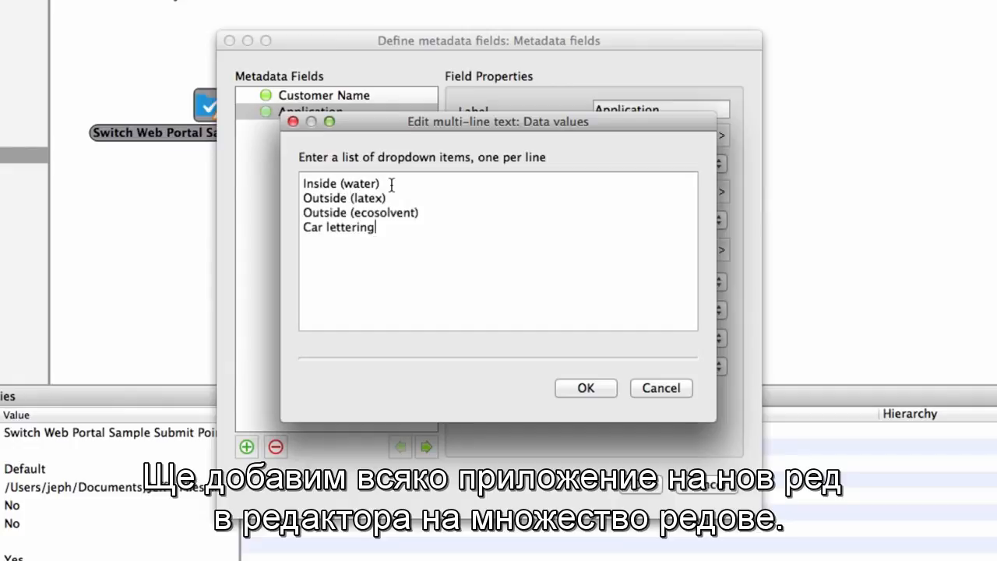
type("(ecosolvent")
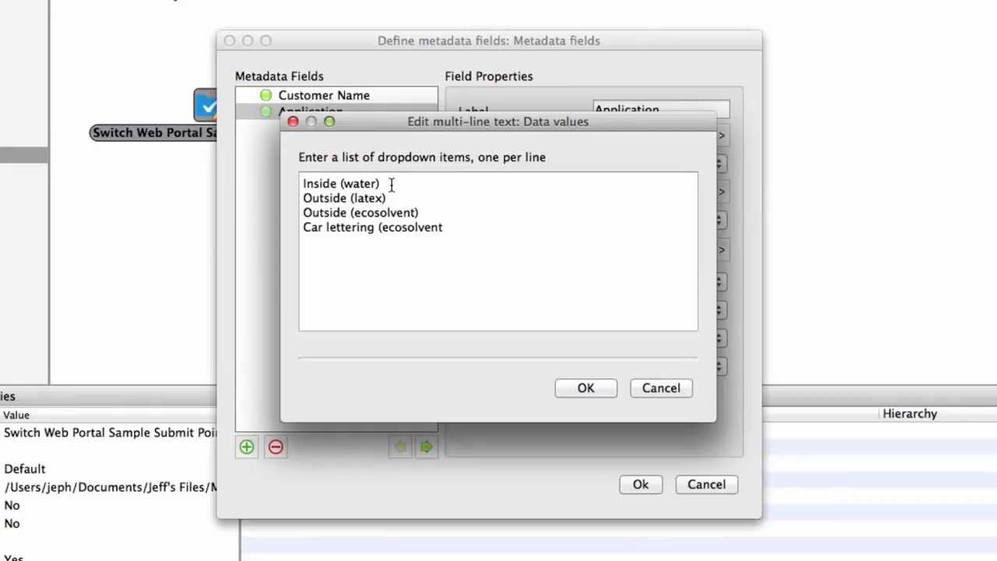
left_click(585, 388)
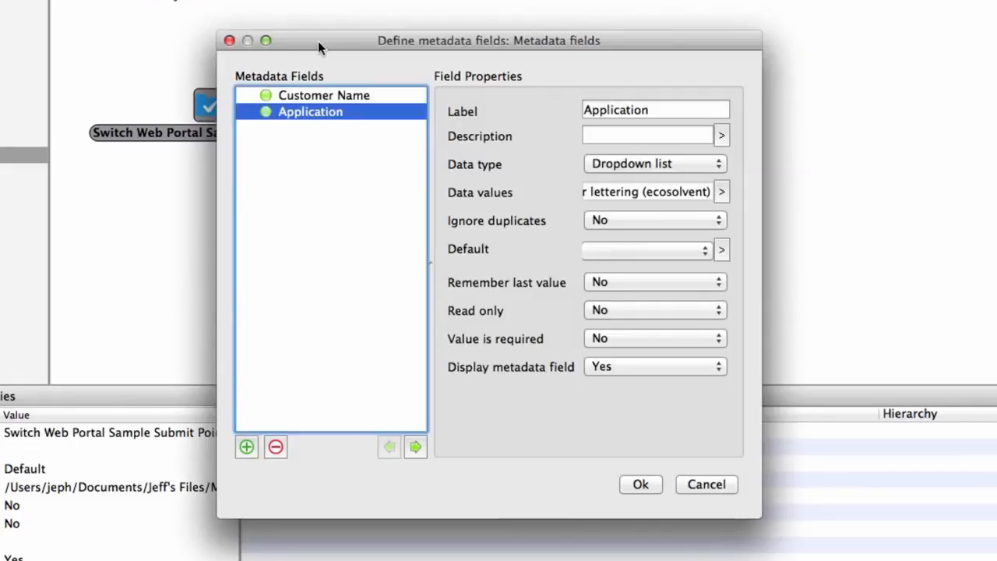
- Add a Material metadata field dependent on Application, shown if the parent value equals Inside (water)
left_click(246, 447)
key("Tab")
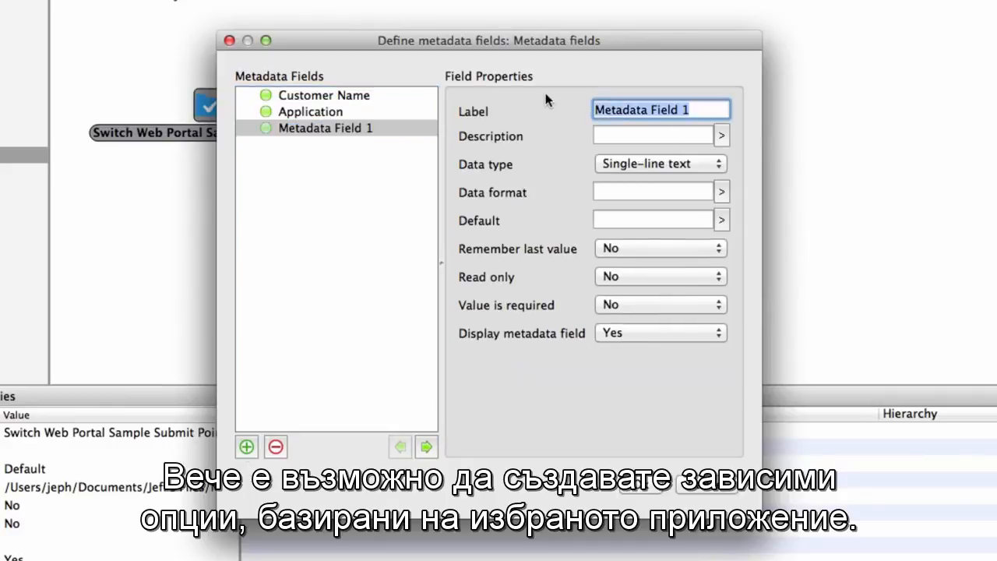
type("Material")
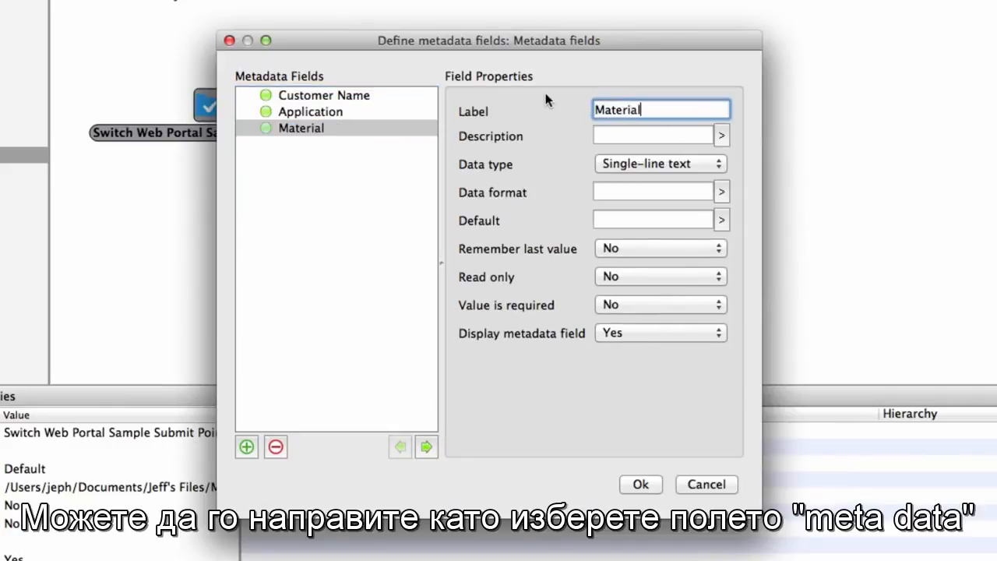
left_click(426, 447)
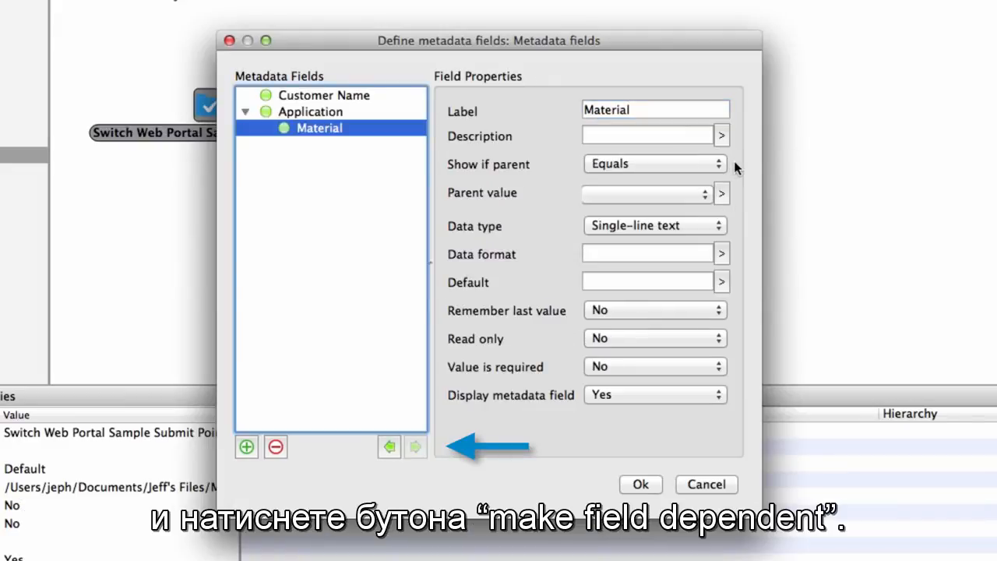
left_click(701, 194)
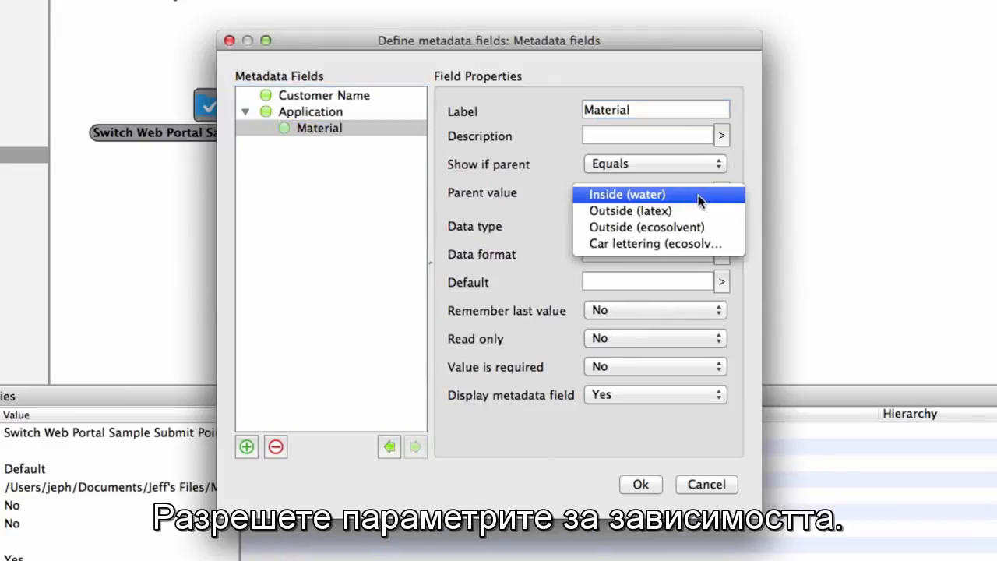
left_click(697, 195)
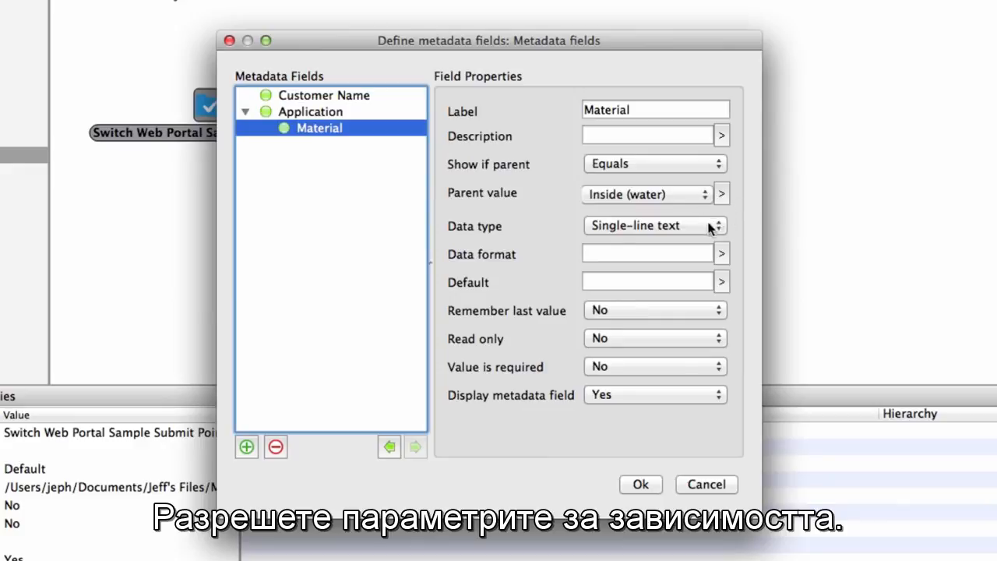
- Set the Material field's data type to Dropdown list and open its data values for multi-line text editing
left_click(711, 226)
left_click(698, 320)
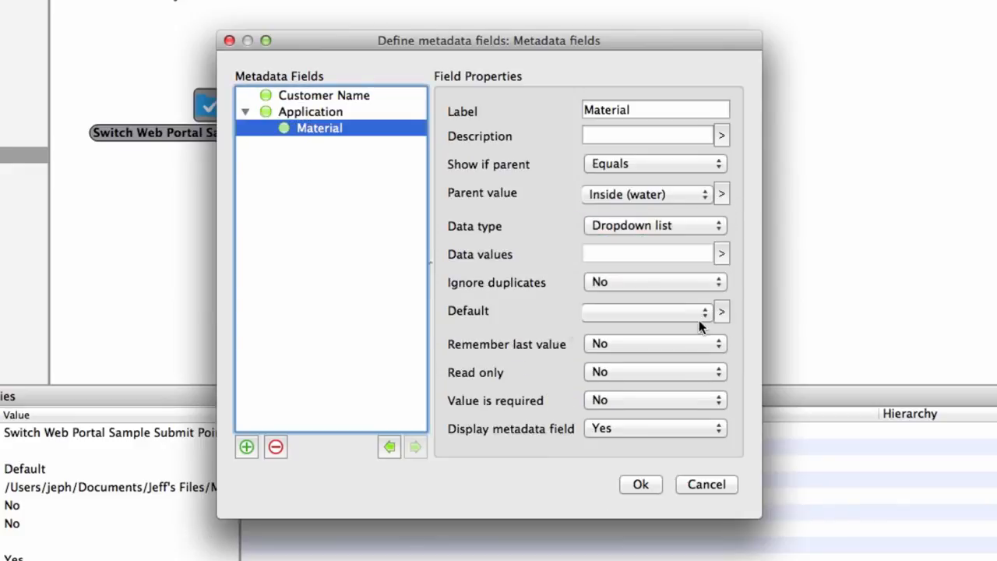
left_click(721, 253)
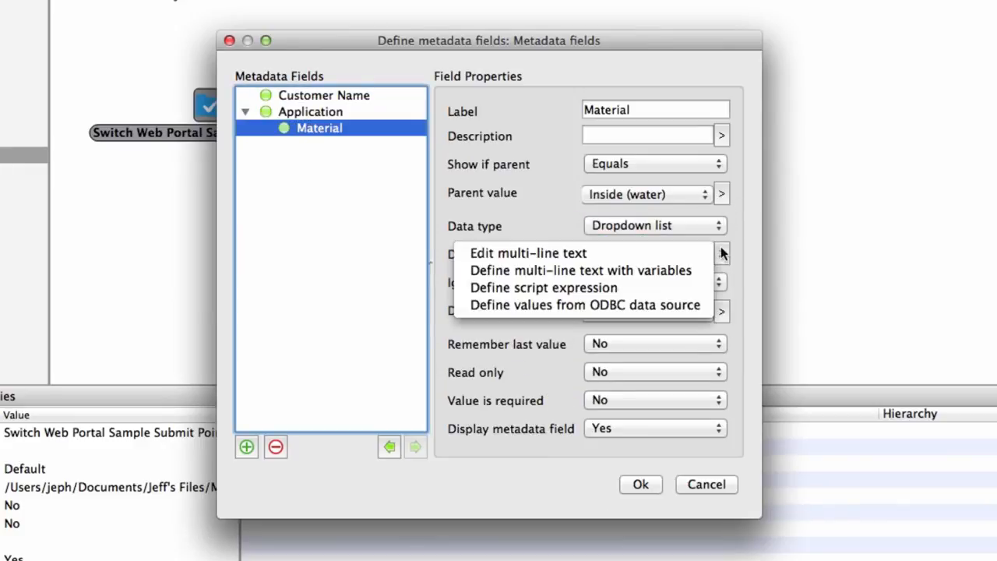
left_click(699, 257)
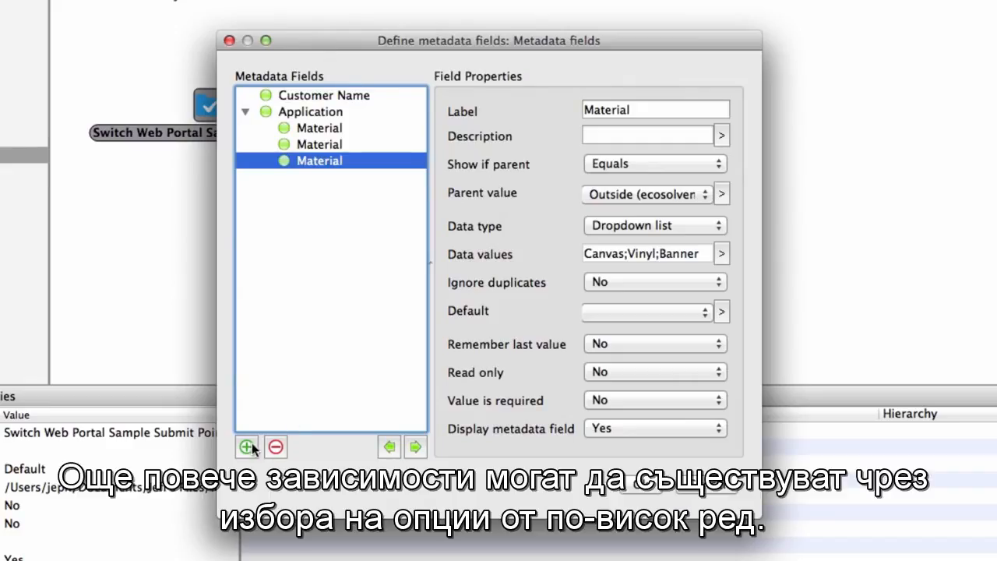
- Add a metadata field labelled Grommets and nest it under the second Material field
left_click(246, 446)
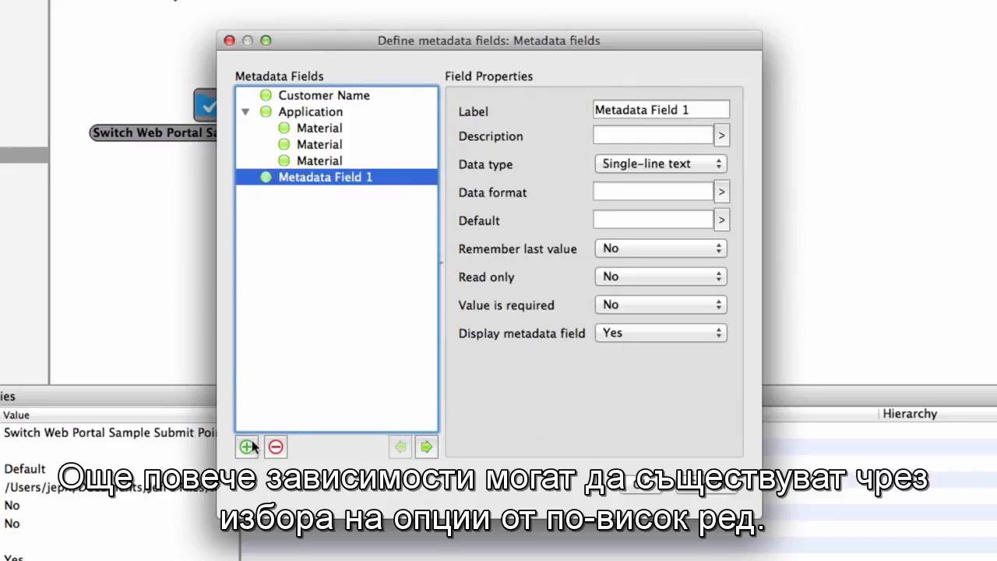
triple_click(693, 117)
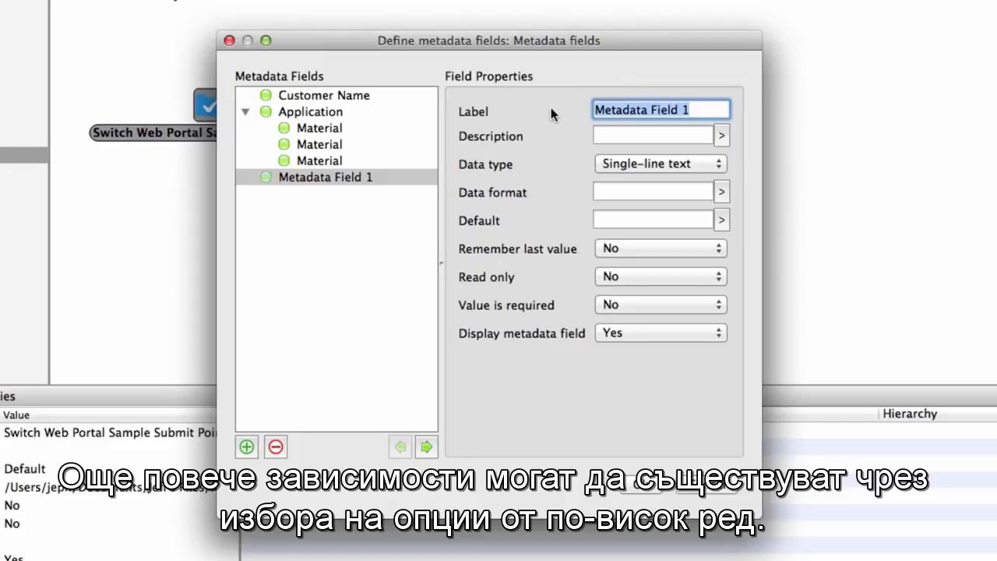
type("Grommets")
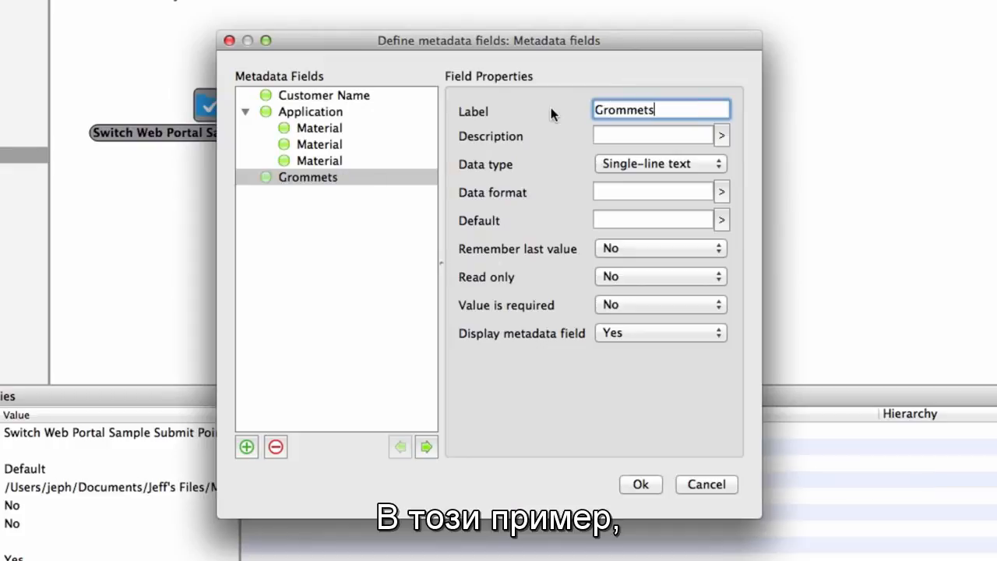
key("Tab")
left_click_drag(285, 176, 334, 147)
left_click(356, 162)
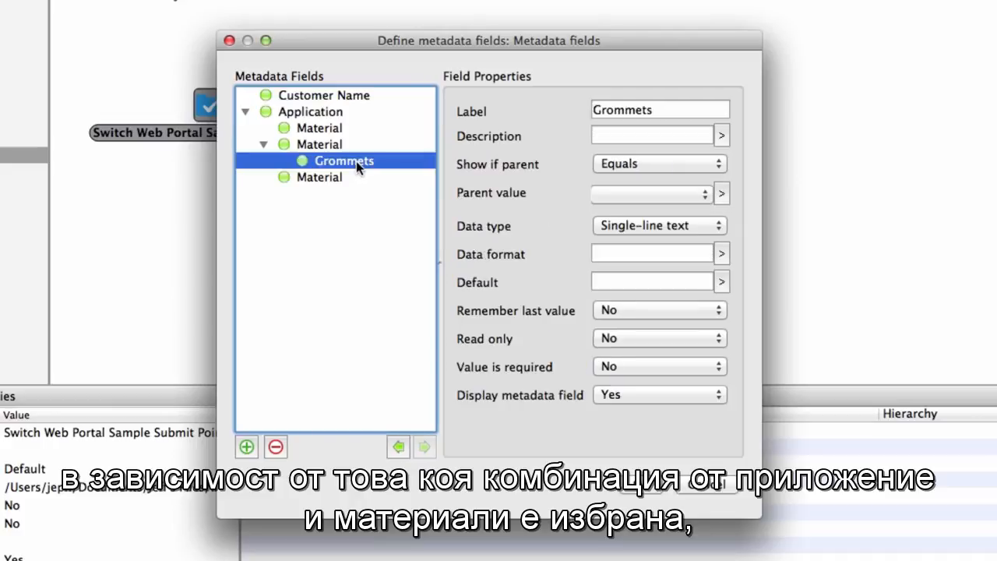
- Show the Grommets field if its parent value equals Banner, and set its data type to No-yes list
left_click(704, 192)
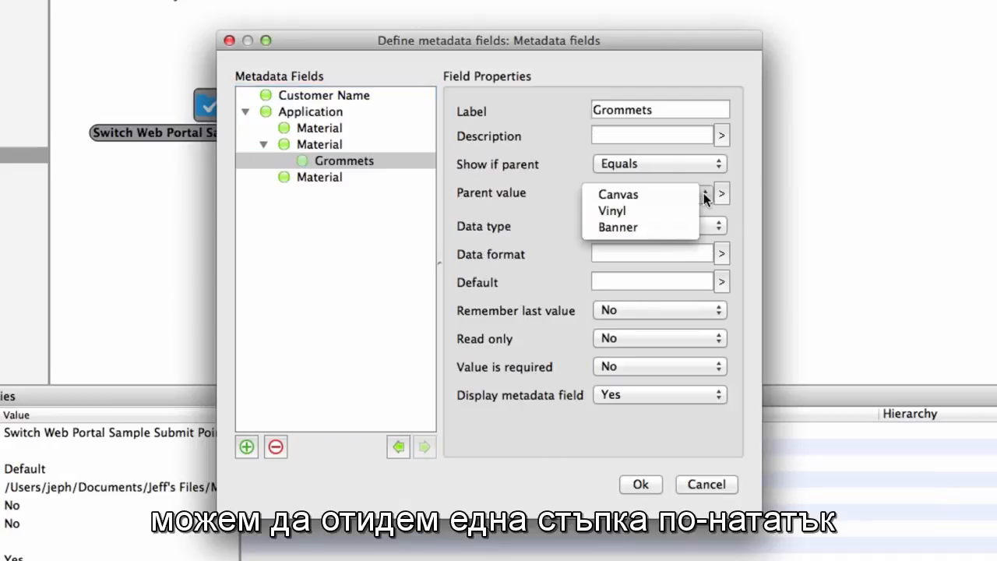
left_click(660, 224)
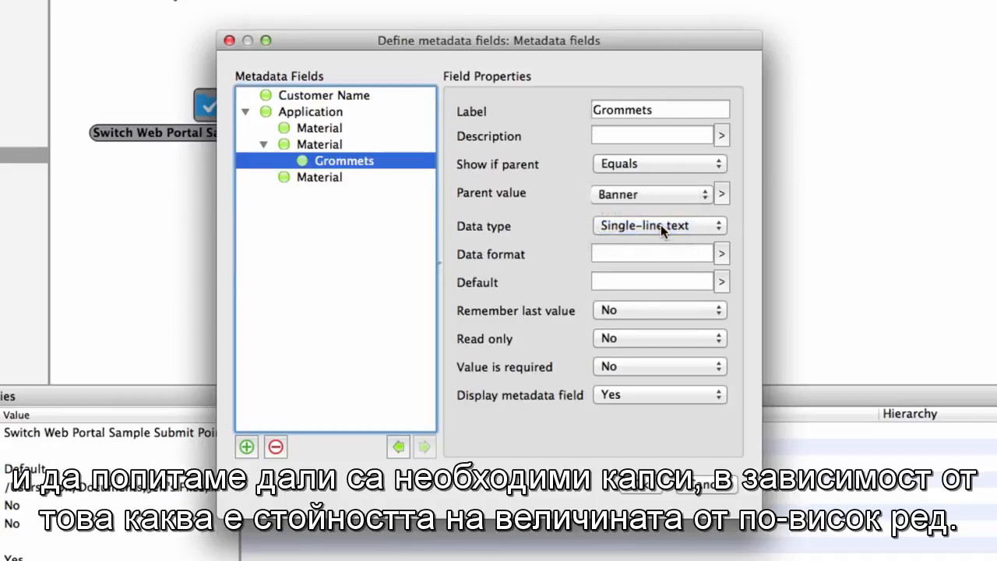
left_click(711, 226)
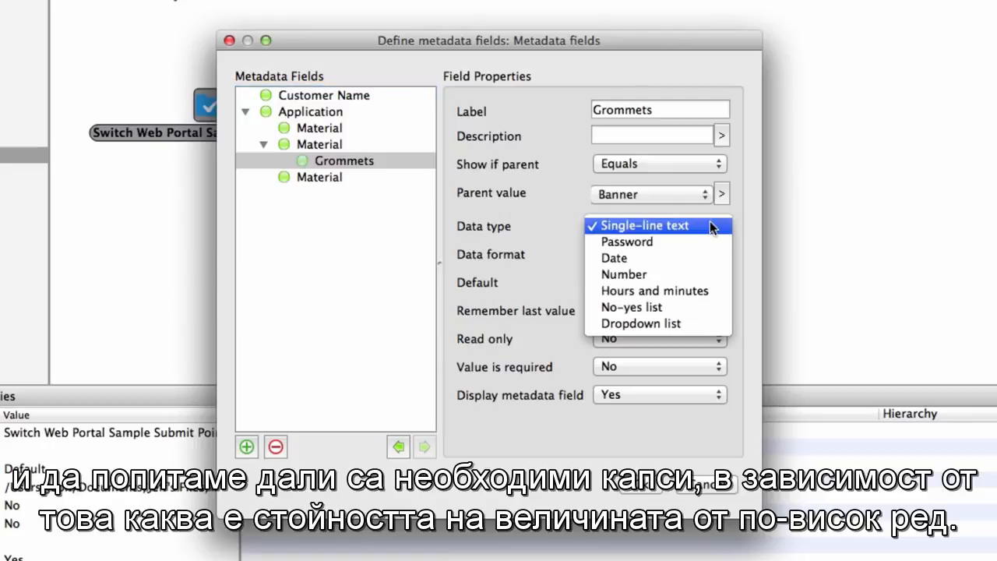
left_click(691, 308)
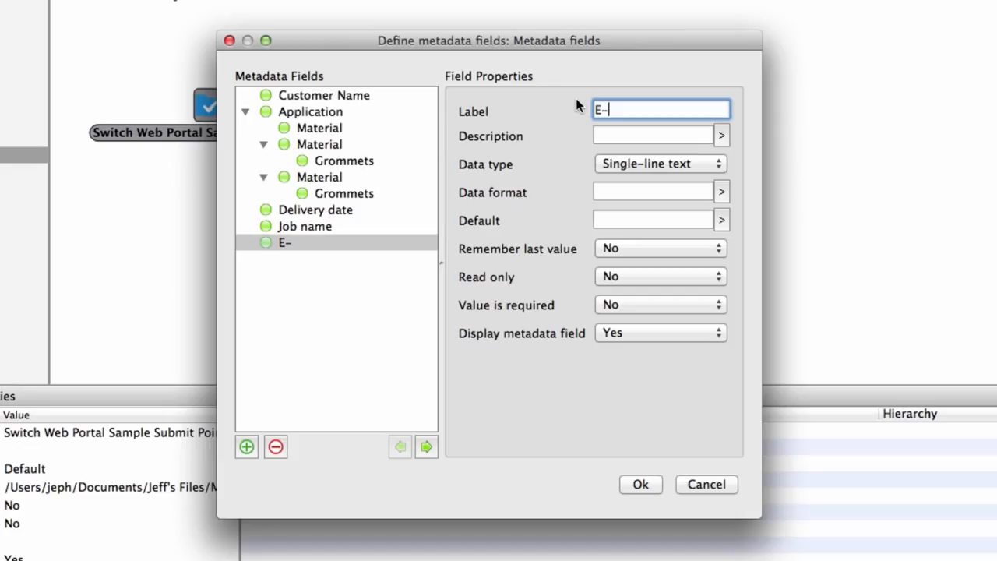
- Define the new field as a required E-mail Address with the regular expression .*@.* as its data format
type("mail Address")
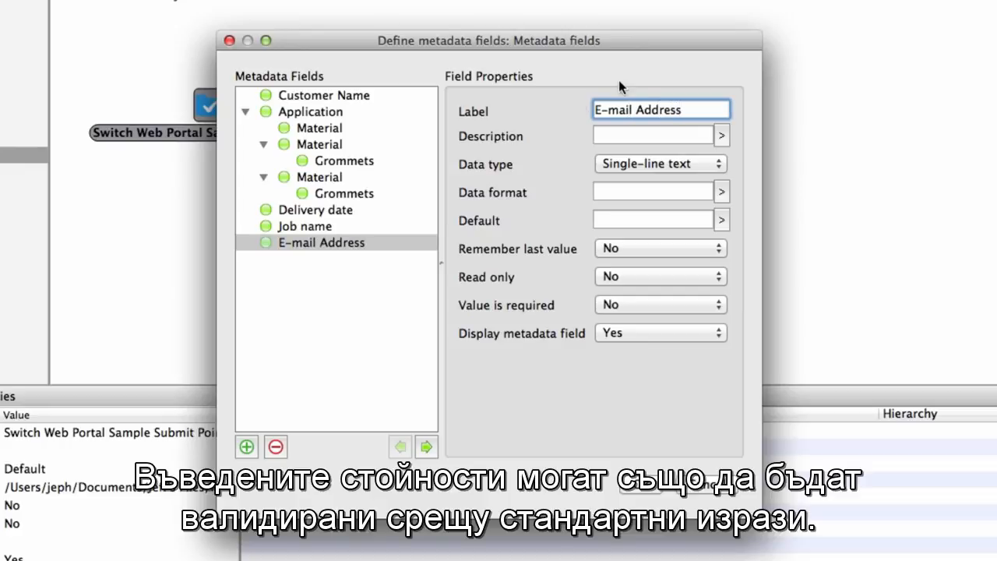
left_click(727, 191)
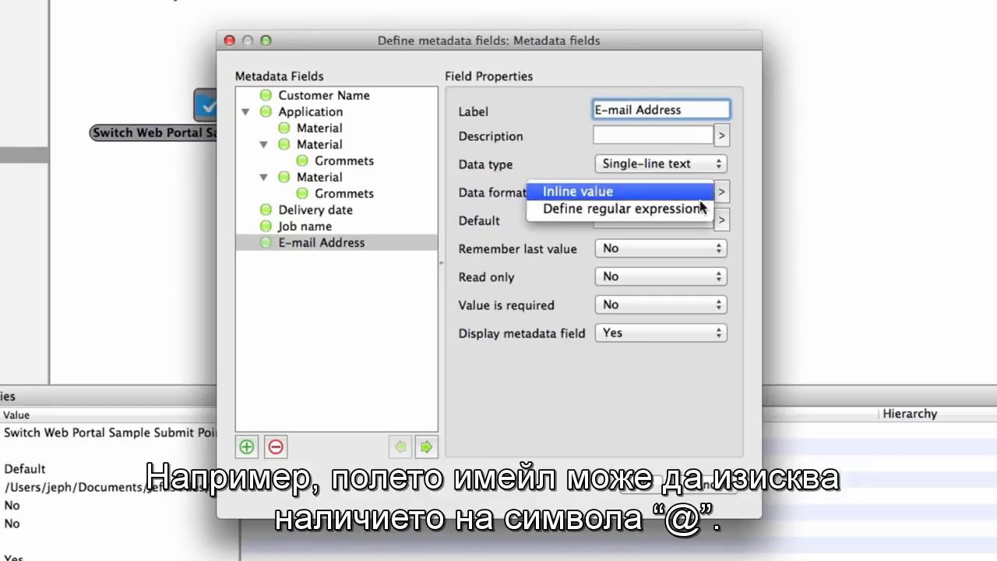
left_click(695, 204)
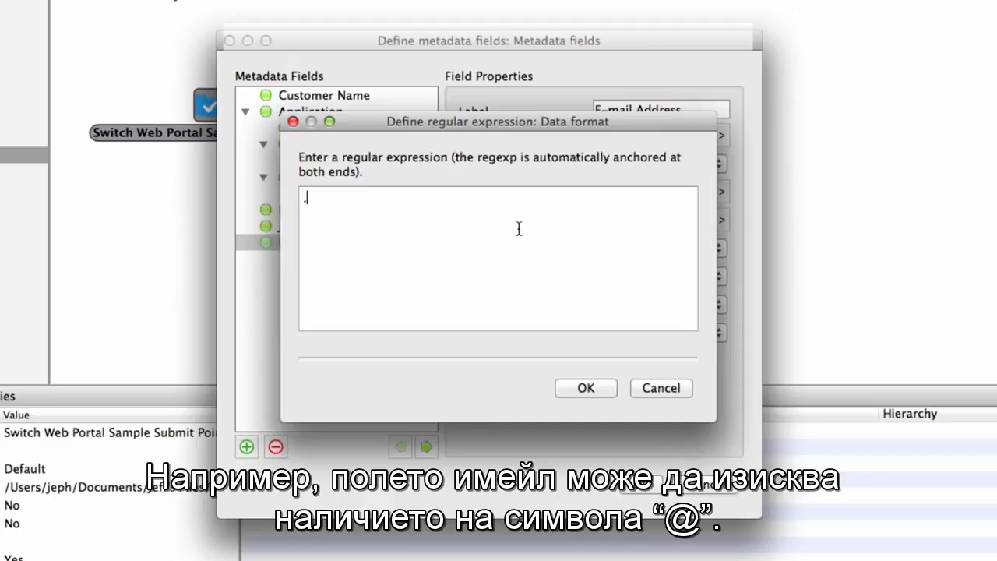
type(".*@.*")
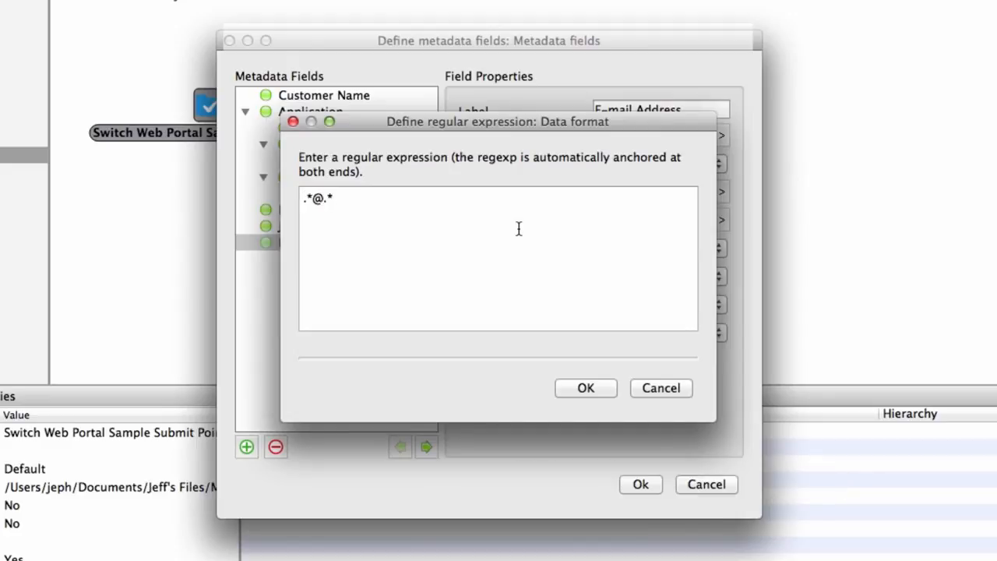
left_click(586, 388)
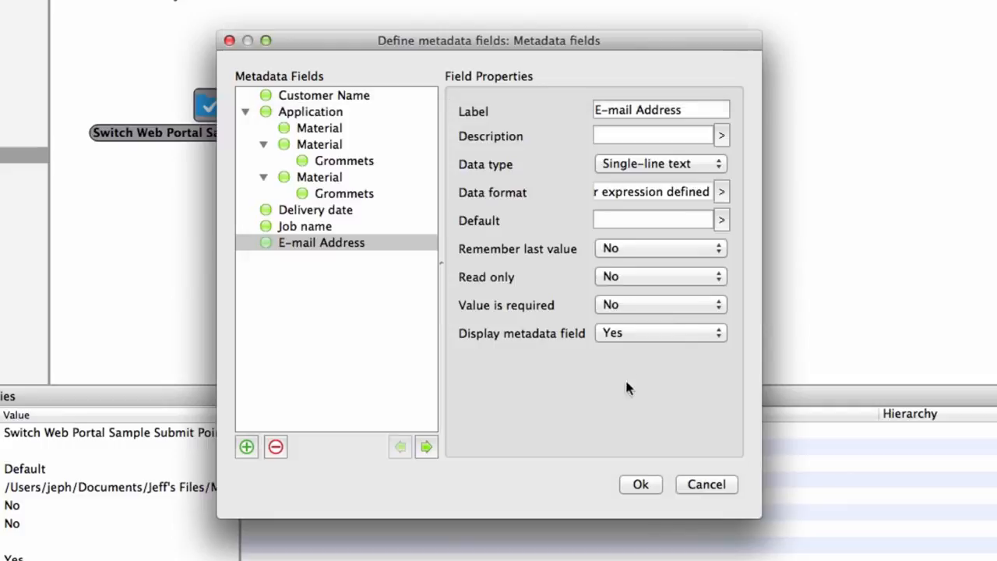
left_click(690, 304)
left_click(623, 287)
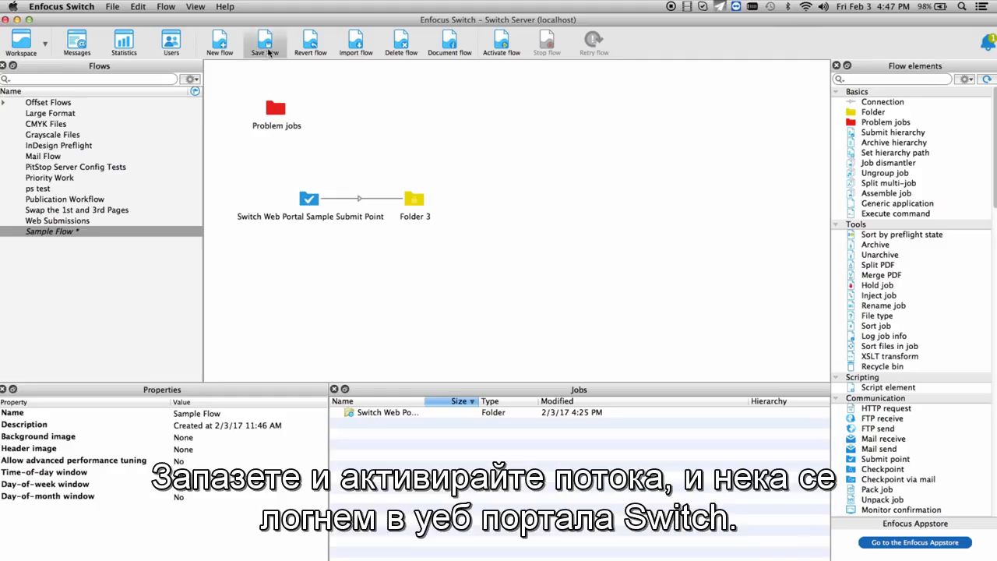
- Save and activate Sample Flow
left_click(267, 50)
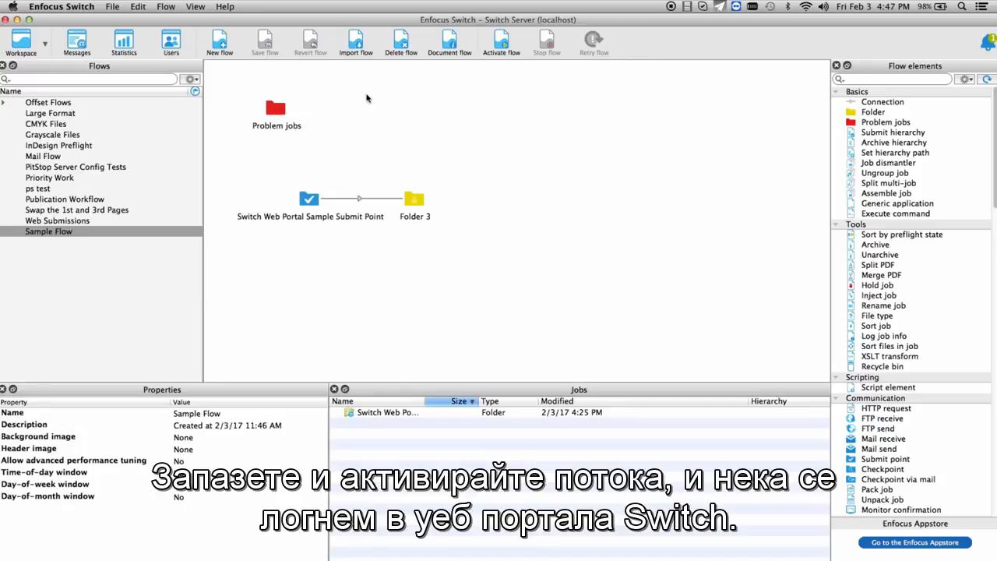
left_click(496, 45)
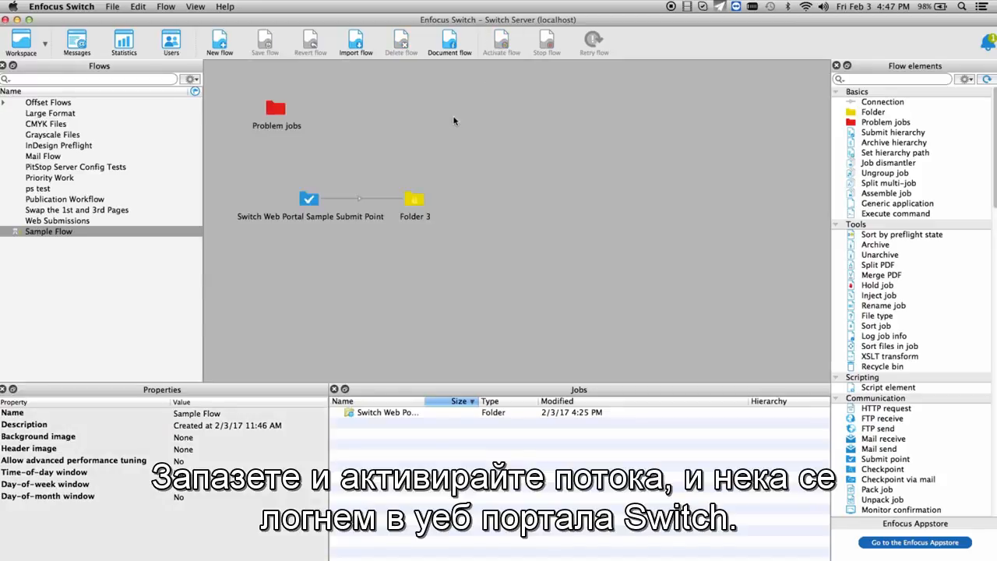
- In the user settings, give the non-administrator user access to all submit points
left_click(171, 41)
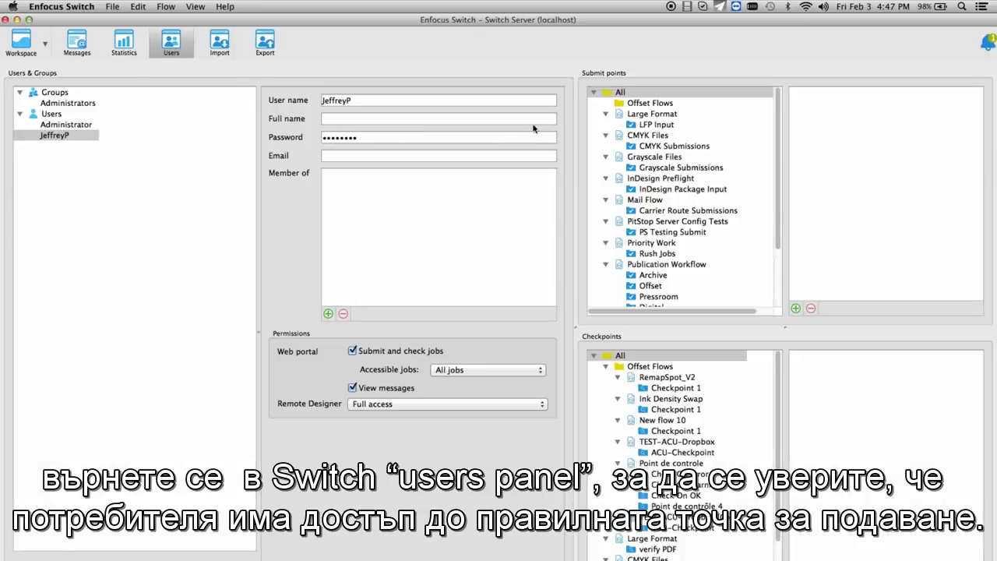
left_click(632, 93)
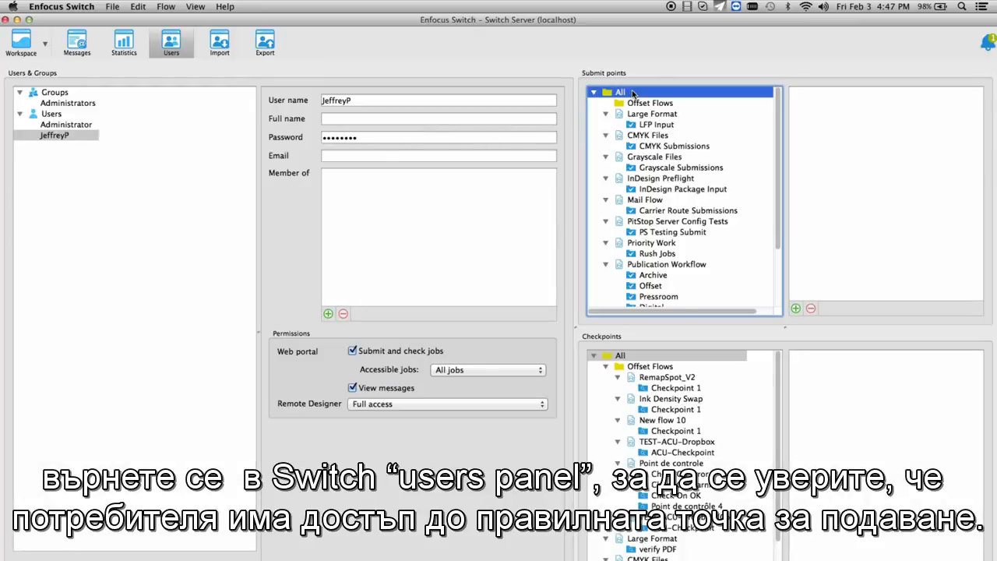
left_click(51, 137)
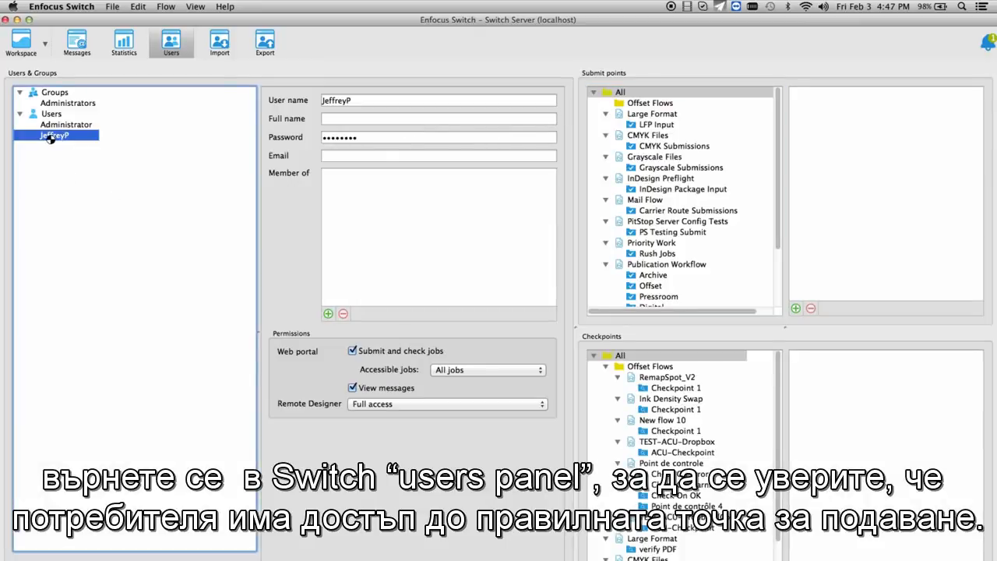
left_click_drag(47, 137, 839, 120)
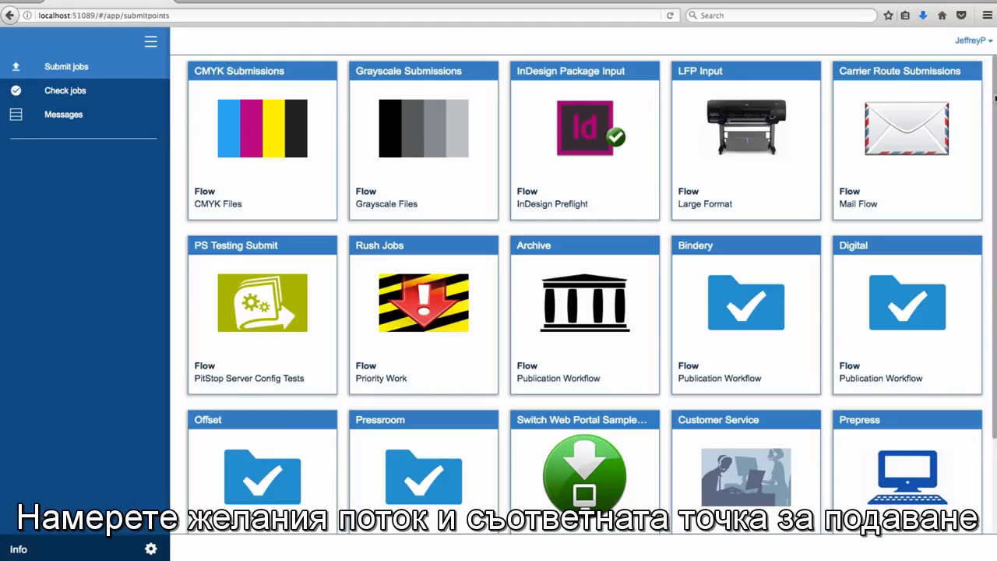
- In the Switch web portal, choose the single file LFP_01.pdf for submission to the Switch Web Portal Sample Submit Point
scroll(995, 97, "down", 3)
mouse_move(946, 350)
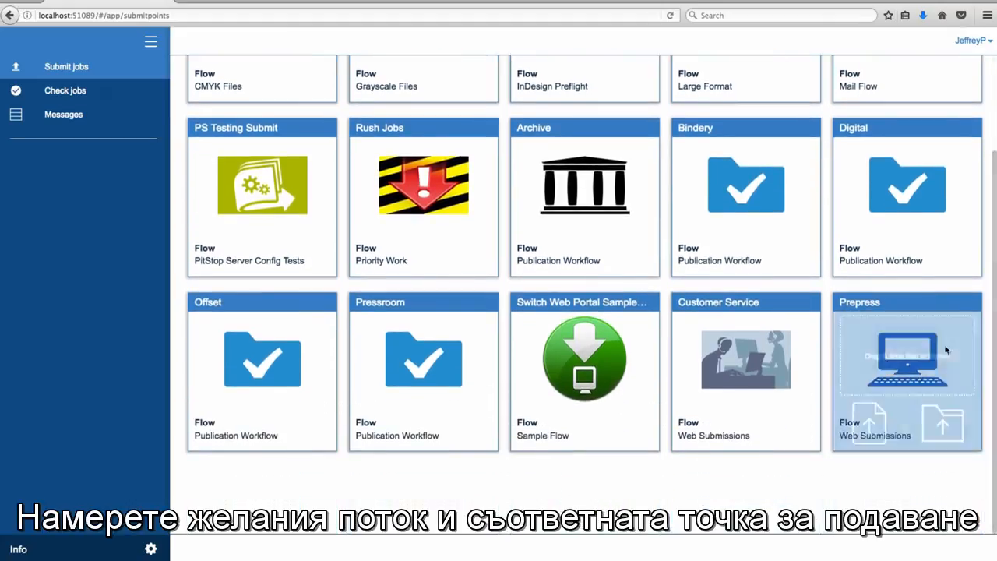
mouse_move(614, 350)
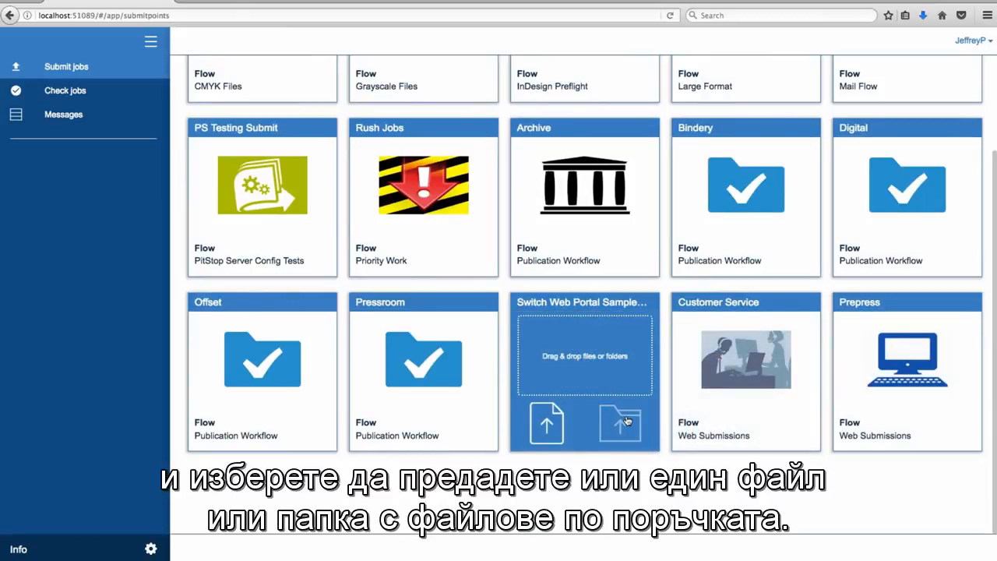
left_click(548, 419)
left_click(507, 107)
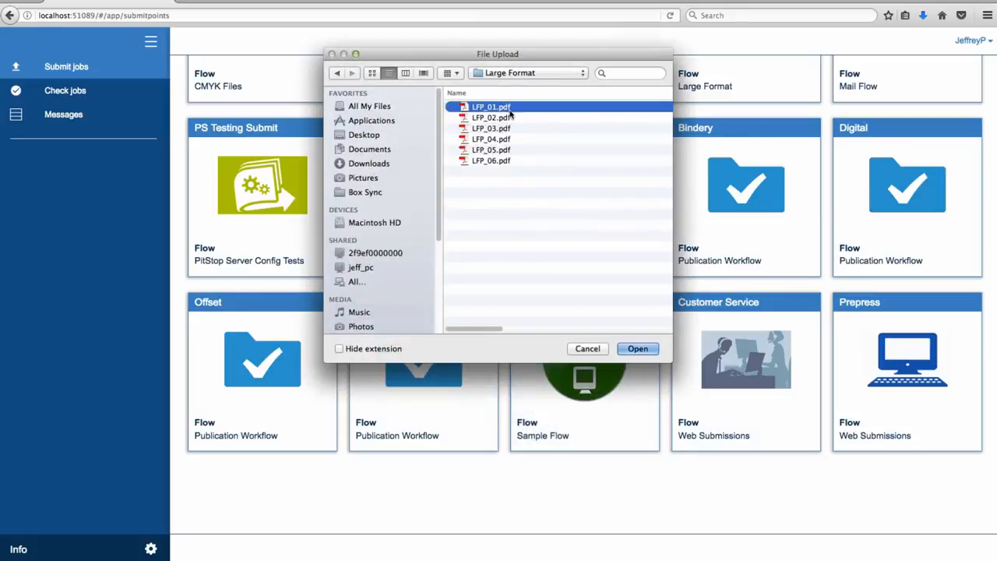
left_click(637, 348)
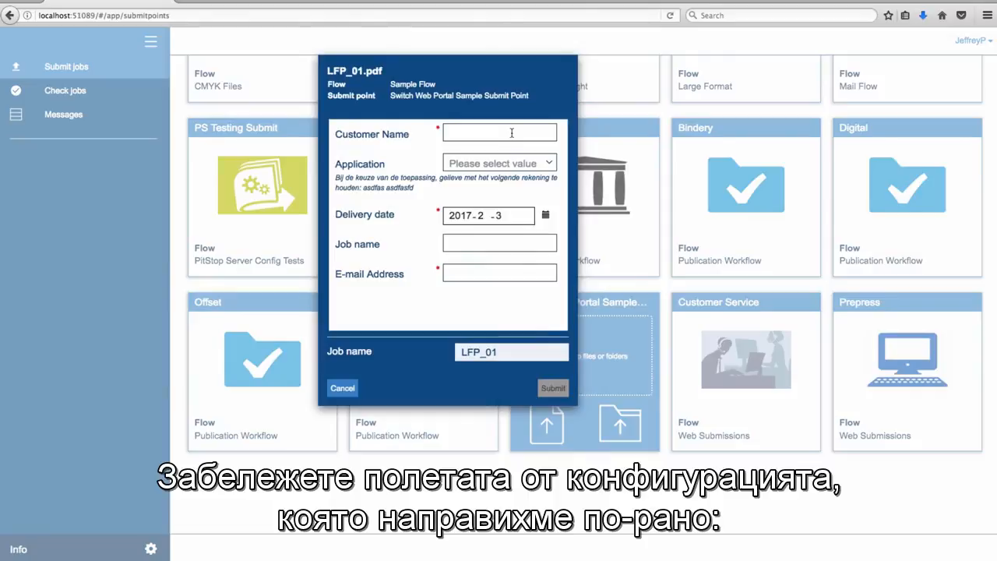
- Enter the customer's full name in the job submission form
left_click(511, 134)
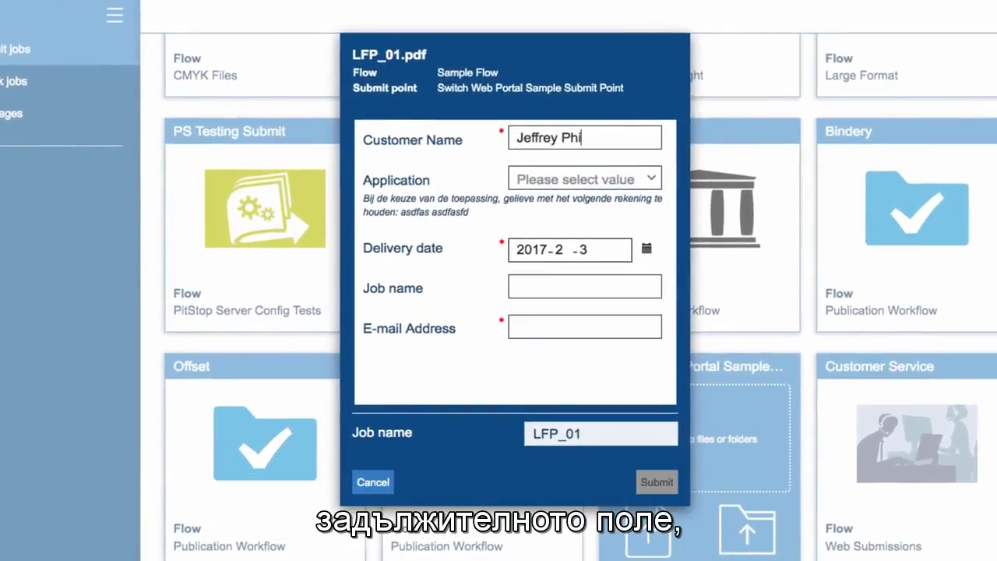
key("Tab")
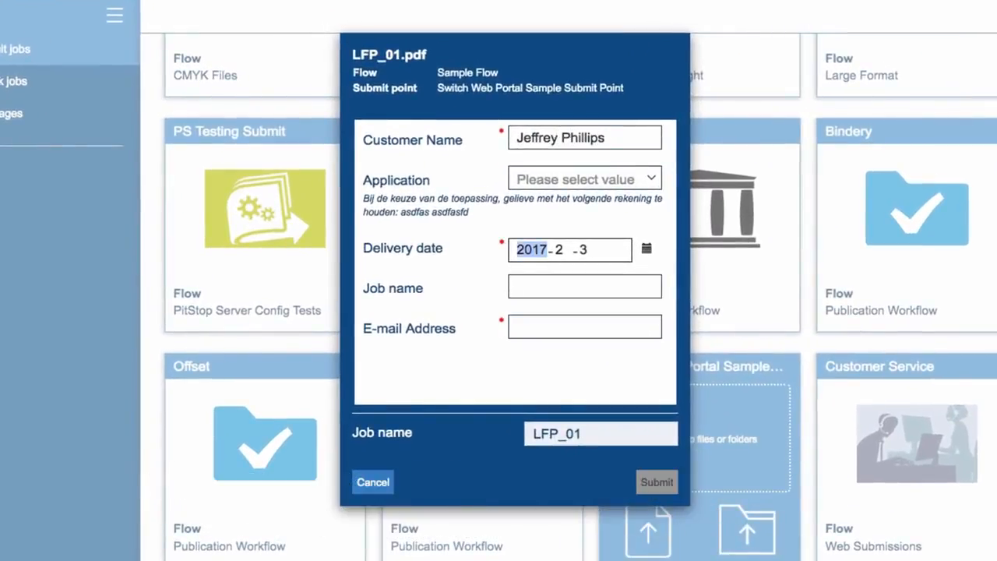
- Set the job's Application to Outside (latex), Material to Banner and Grommets to Yes
left_click(580, 180)
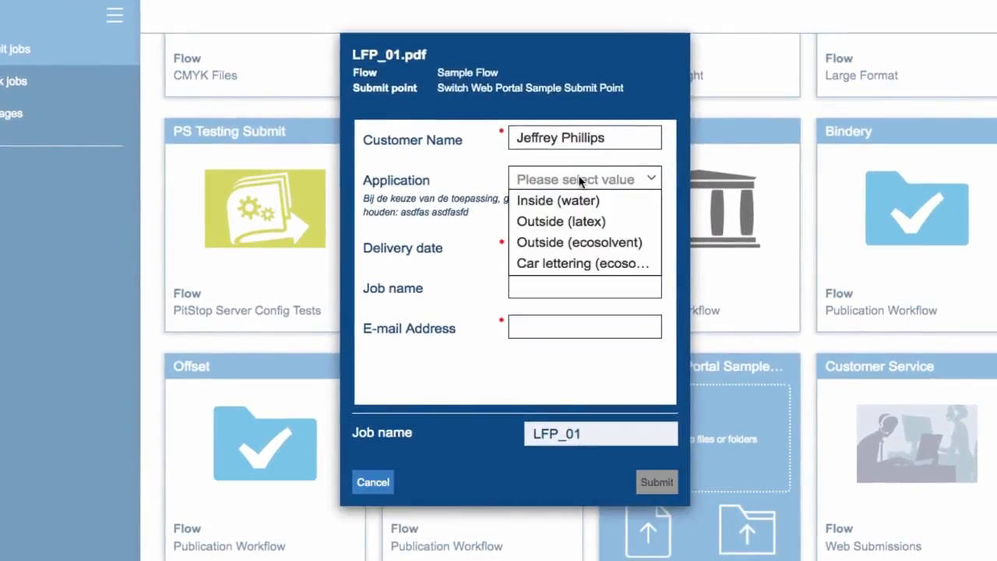
left_click(578, 222)
left_click(637, 247)
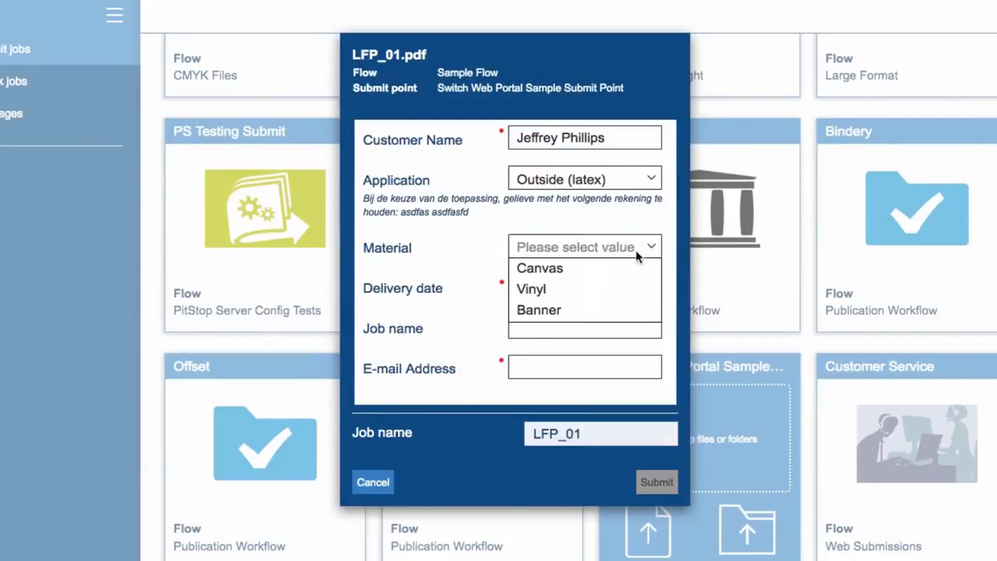
left_click(580, 310)
left_click(648, 288)
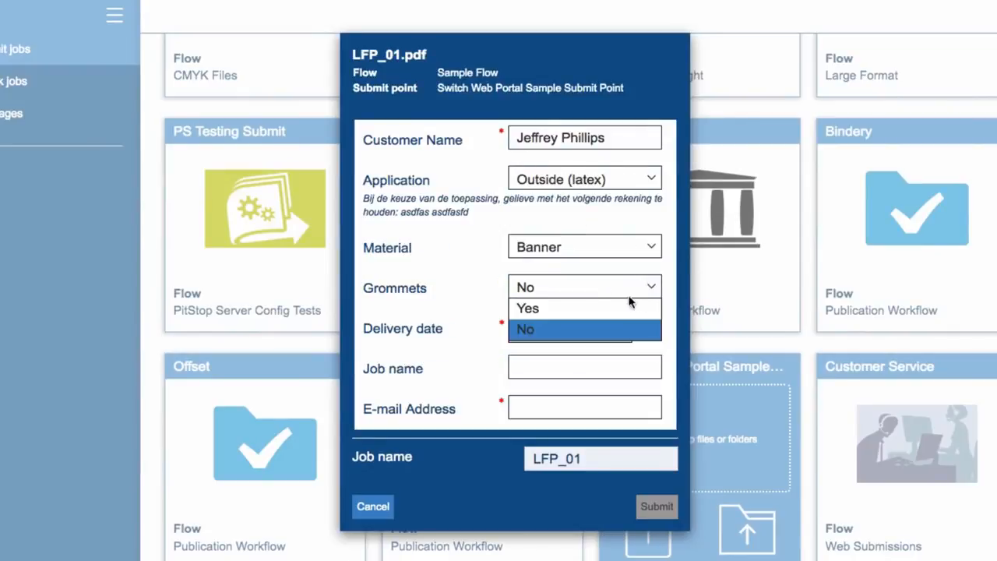
left_click(627, 308)
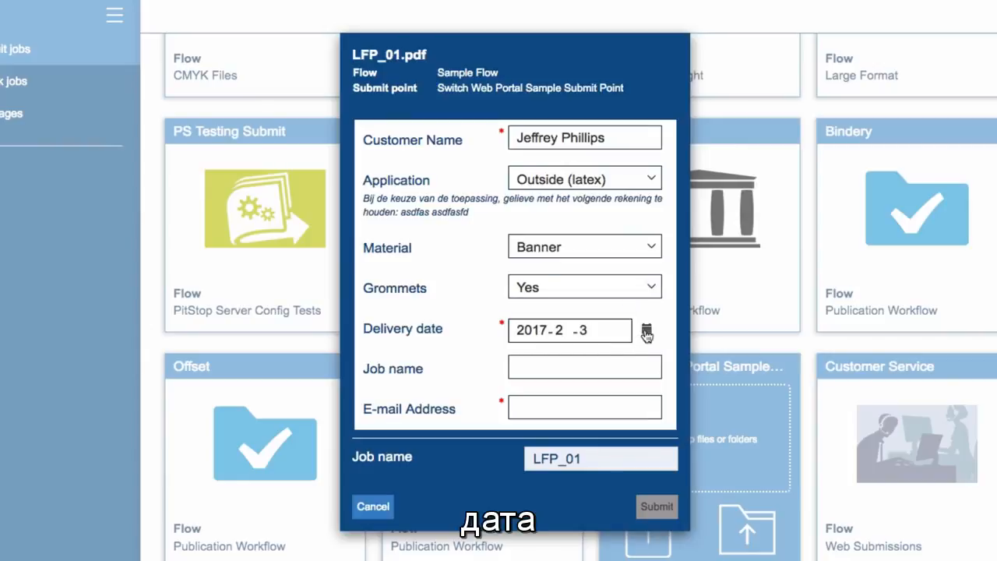
- Set the delivery date to 2017-2-16 and name the job Enfocus Banner
left_click(645, 332)
left_click(831, 235)
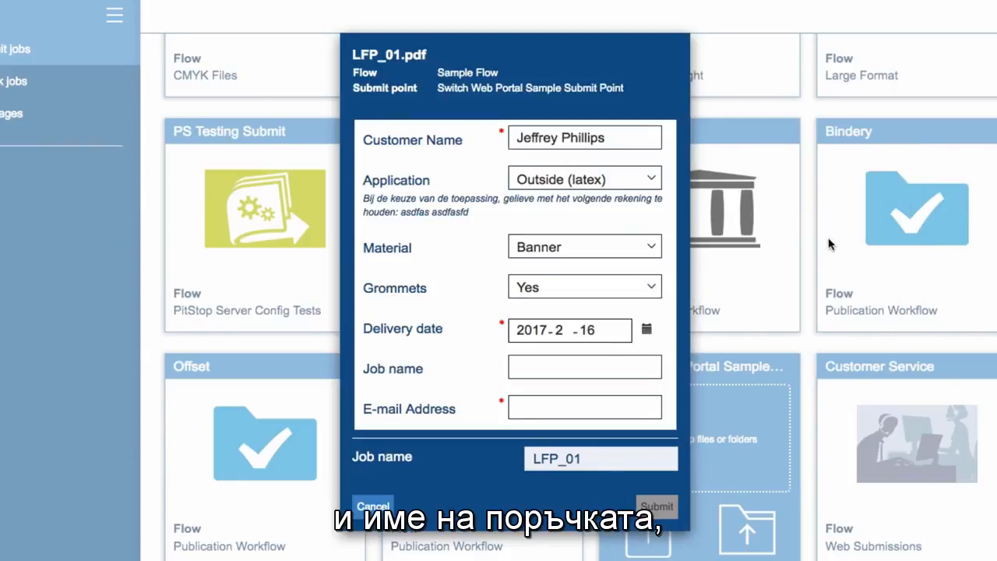
left_click(591, 367)
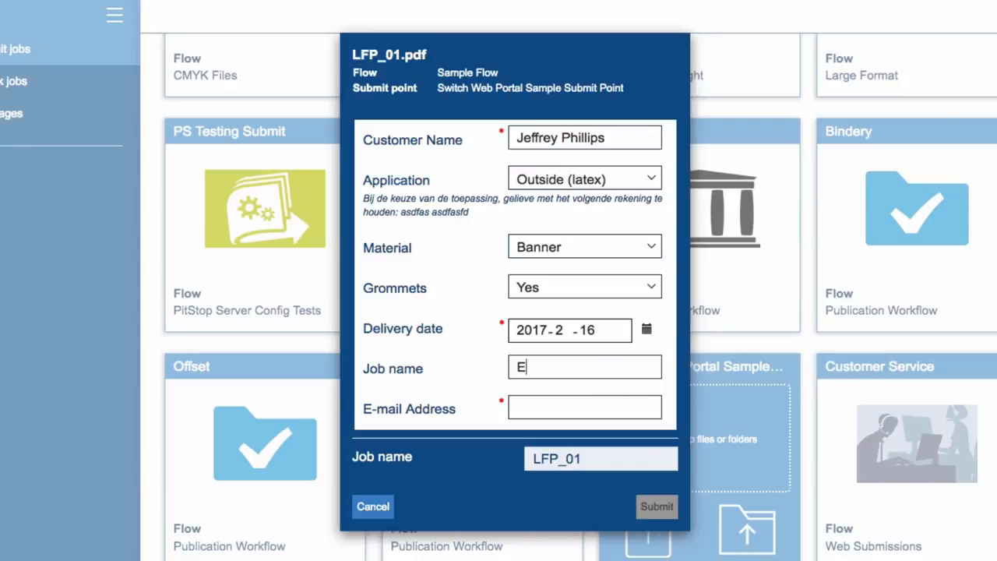
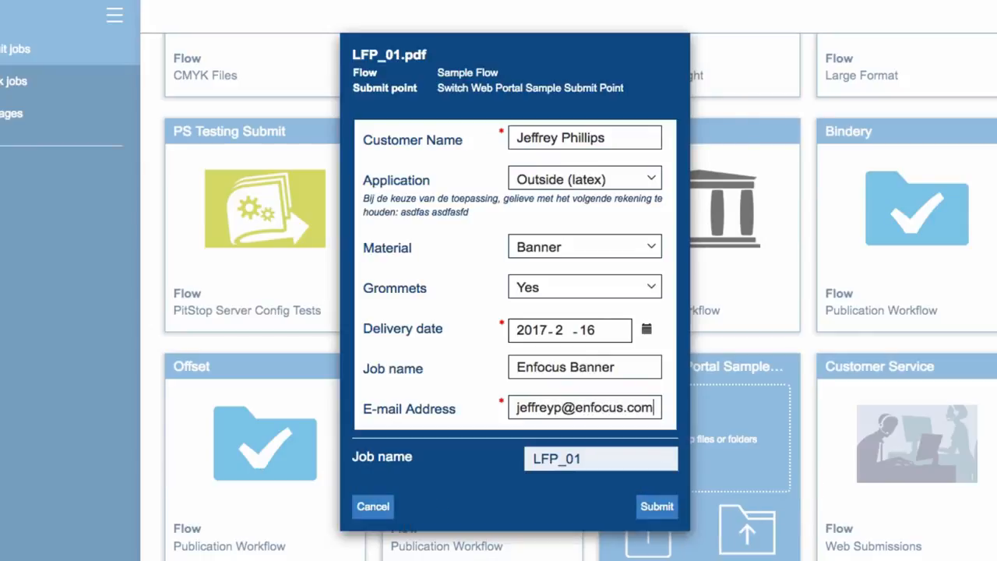
- Submit the completed LFP_01.pdf job form to the Switch Web Portal Sample Submit Point
left_click(656, 506)
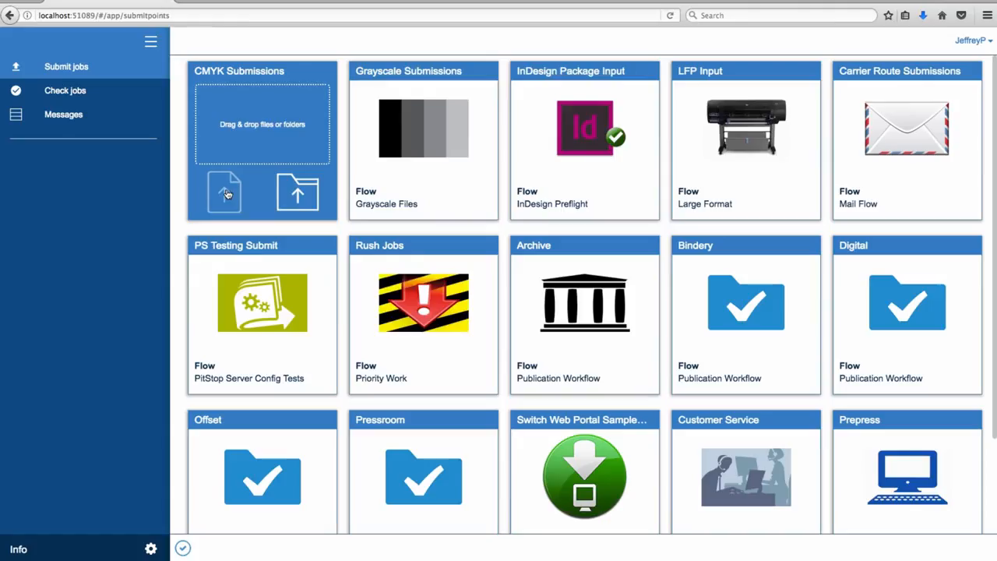
- Upload the six PDFs Pub_01a.pdf through Pub_06r.pdf to CMYK Submissions and choose to submit them as separate jobs
left_click(226, 194)
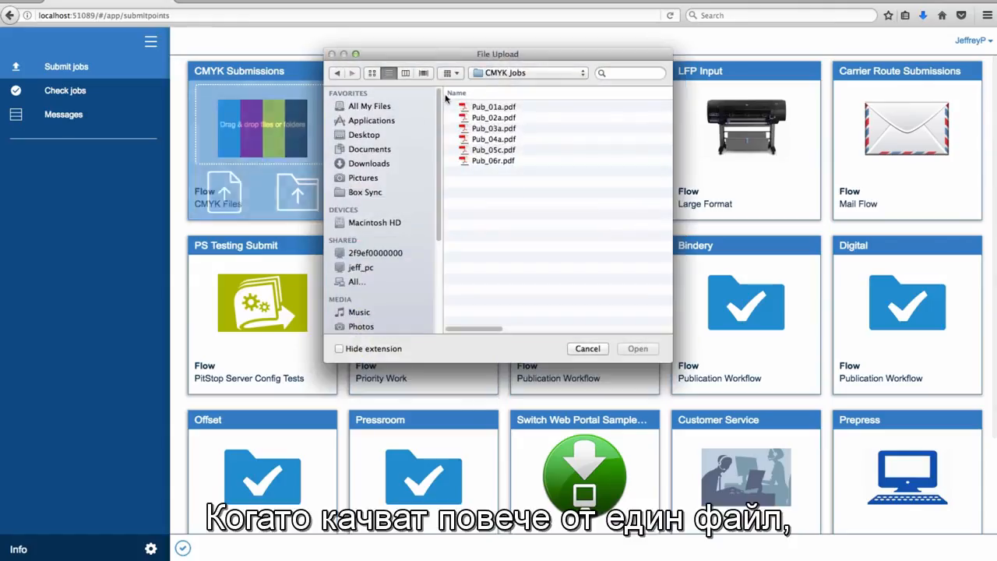
left_click(494, 108)
left_click(509, 161, "shift")
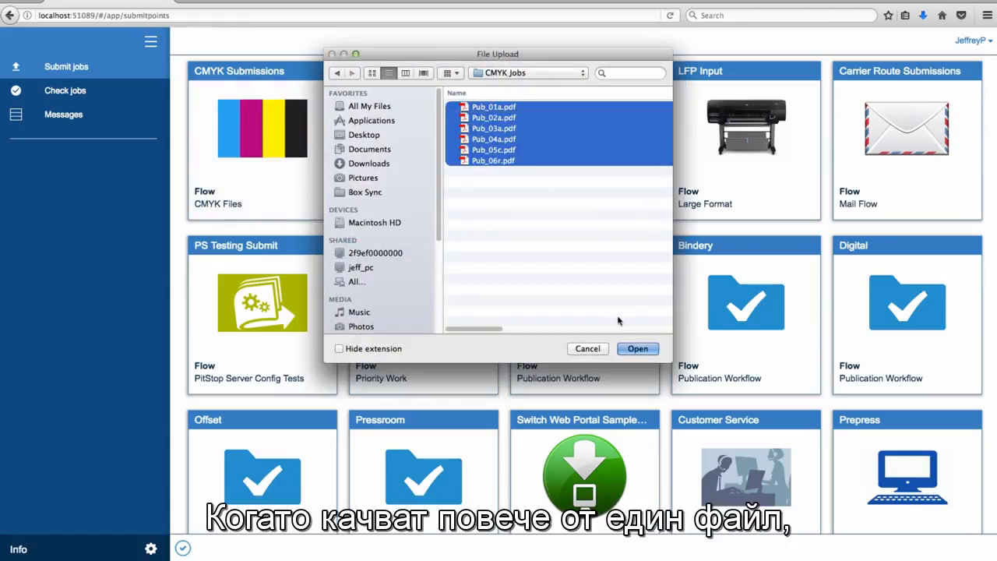
left_click(637, 348)
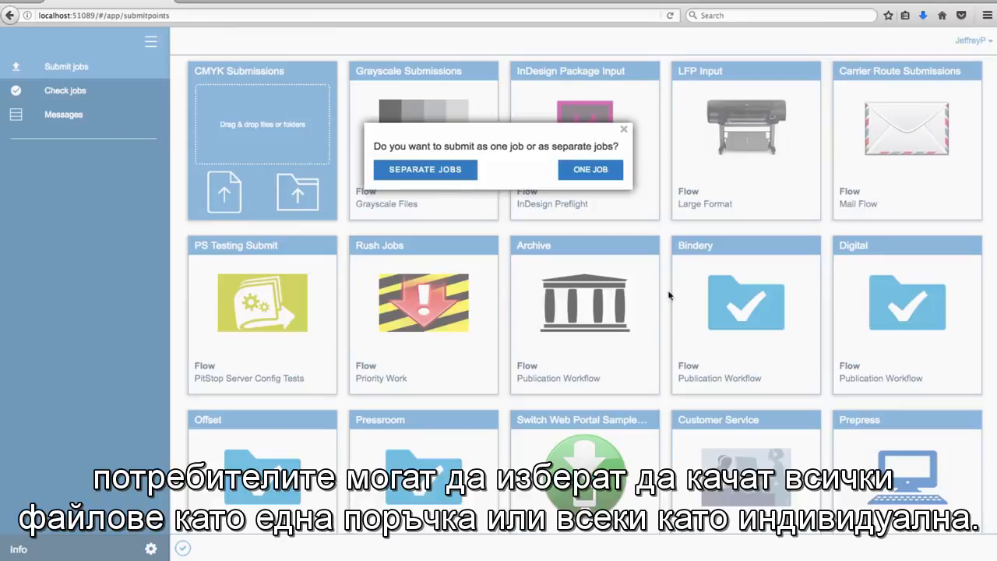
left_click(615, 174)
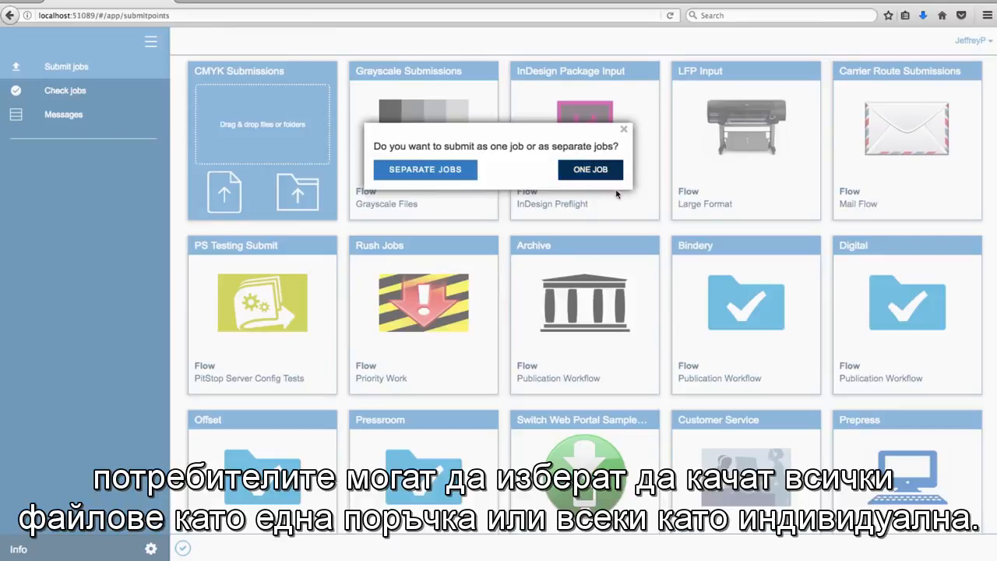
left_click(460, 166)
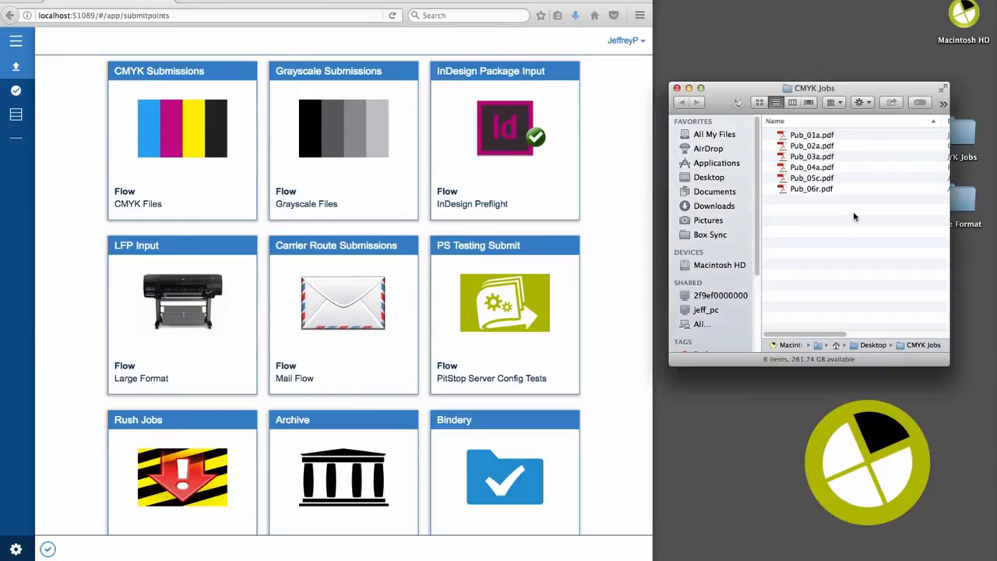
- Submit all six PDFs from the CMYK Jobs folder window to CMYK Submissions as separate jobs and check the upload progress
left_click_drag(853, 215, 163, 130)
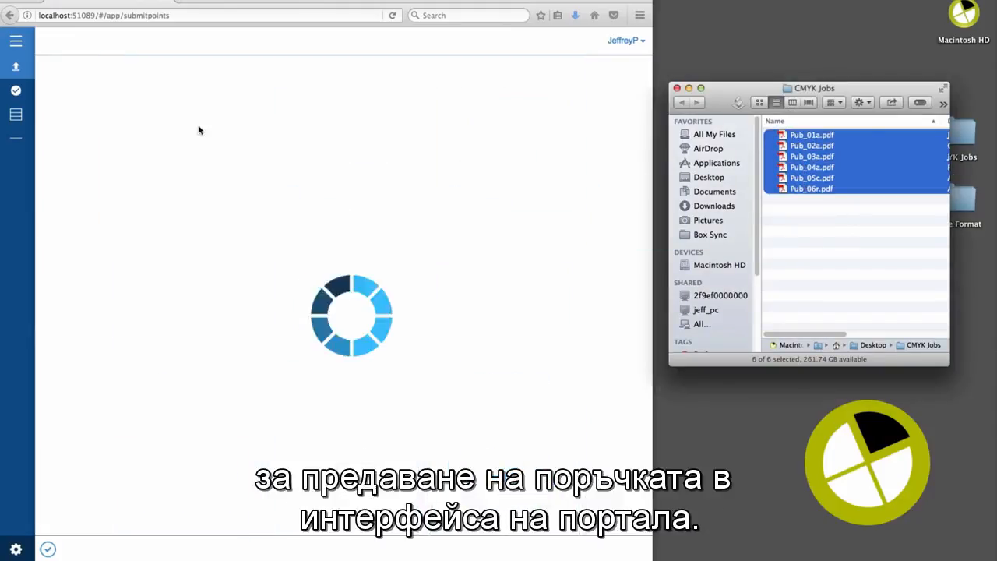
left_click(247, 165)
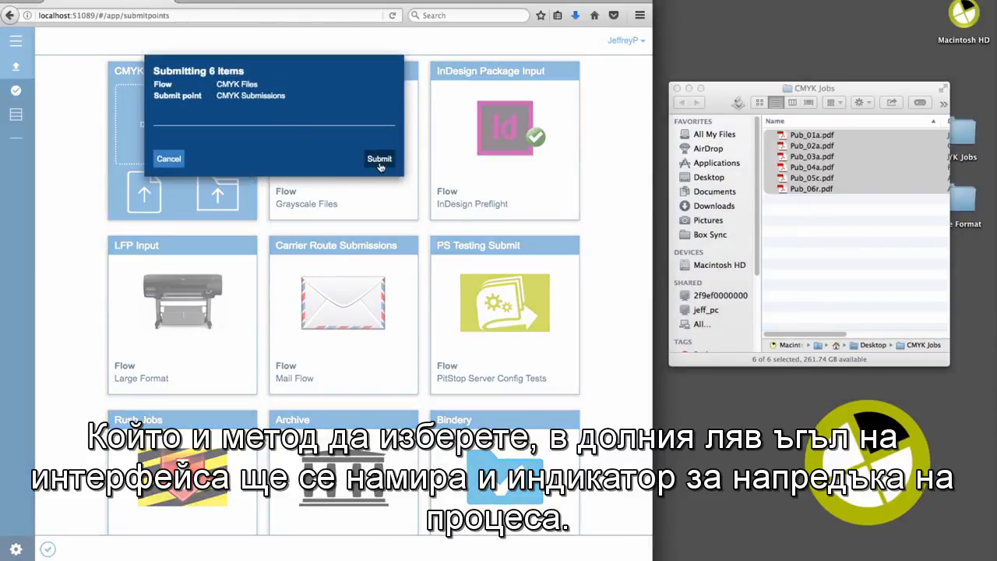
left_click(379, 160)
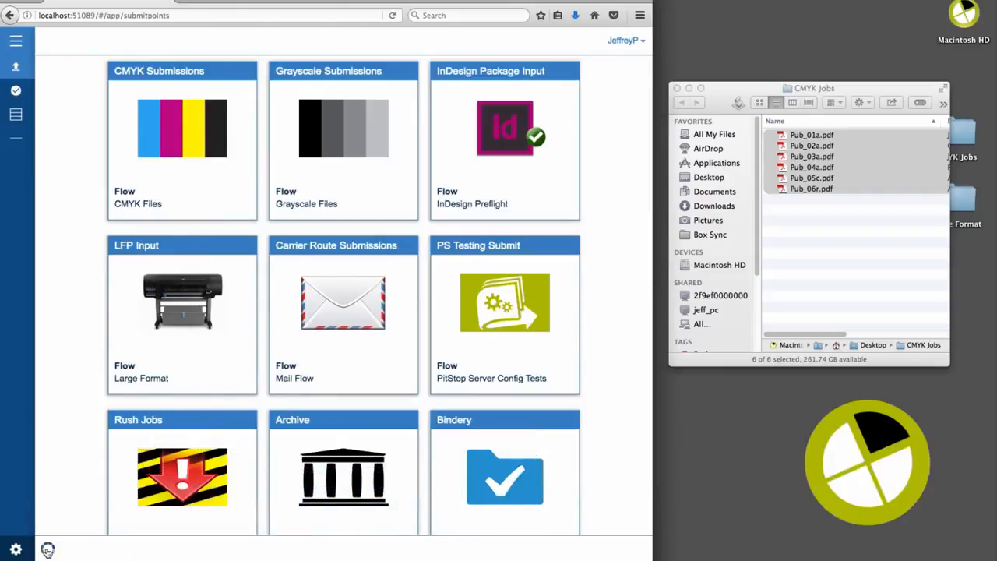
left_click(48, 550)
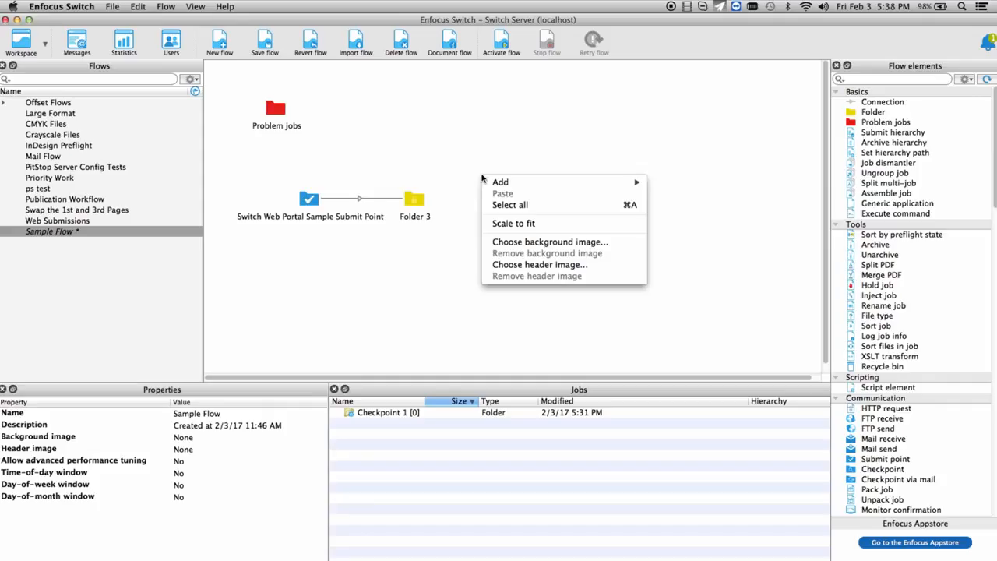
- Add a Checkpoint element to the Sample Flow, place it above Folder 3 and connect Folder 3 to it
mouse_move(514, 182)
mouse_move(703, 224)
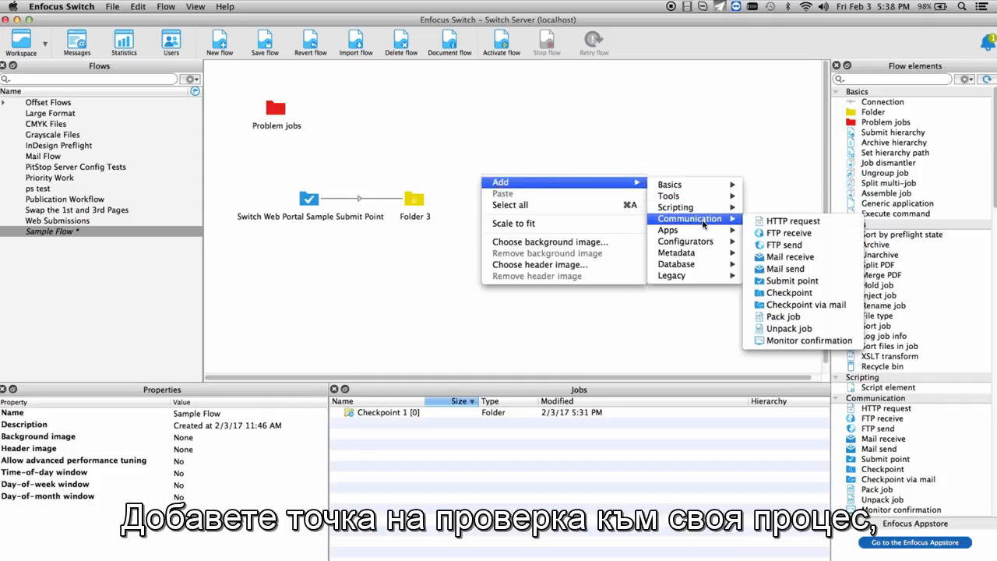
left_click(789, 292)
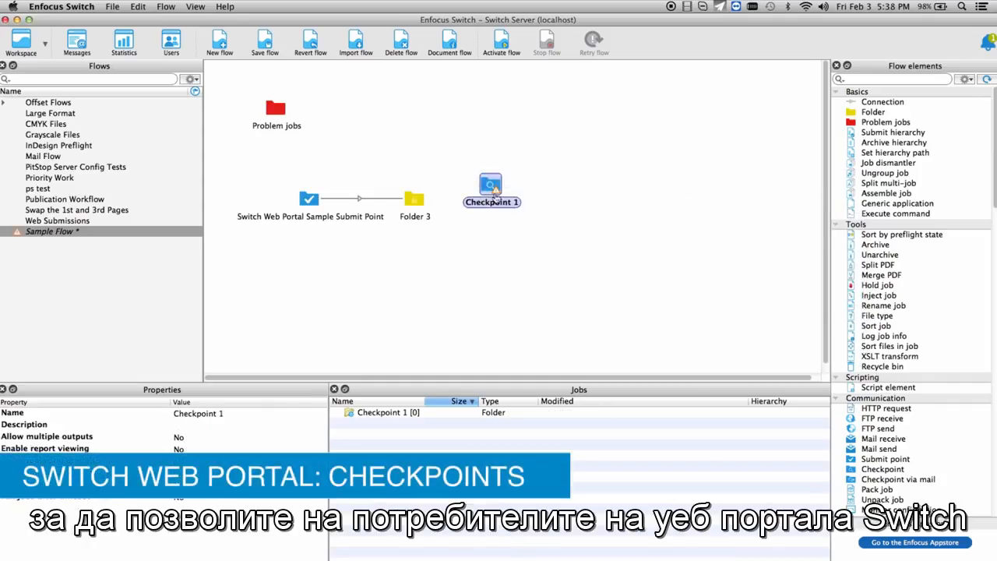
left_click_drag(494, 195, 500, 154)
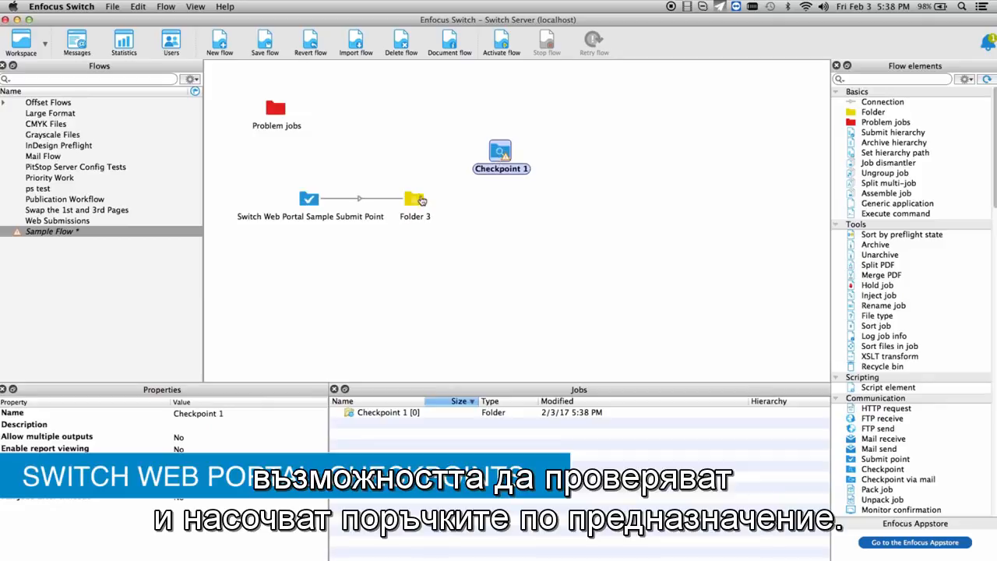
left_click(420, 197)
left_click_drag(428, 188, 499, 154)
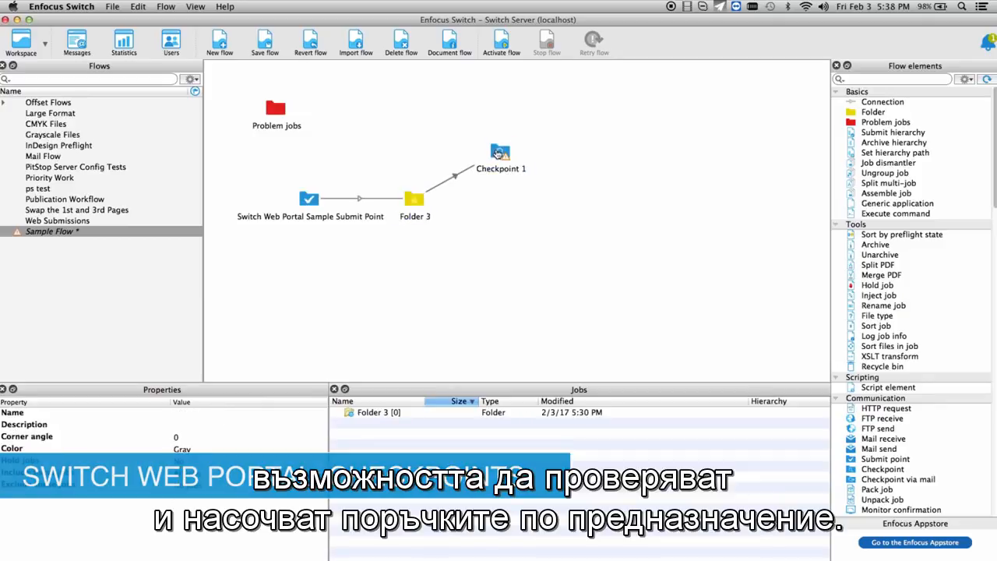
- Give the existing web portal user access to all checkpoints in the user settings
left_click(168, 43)
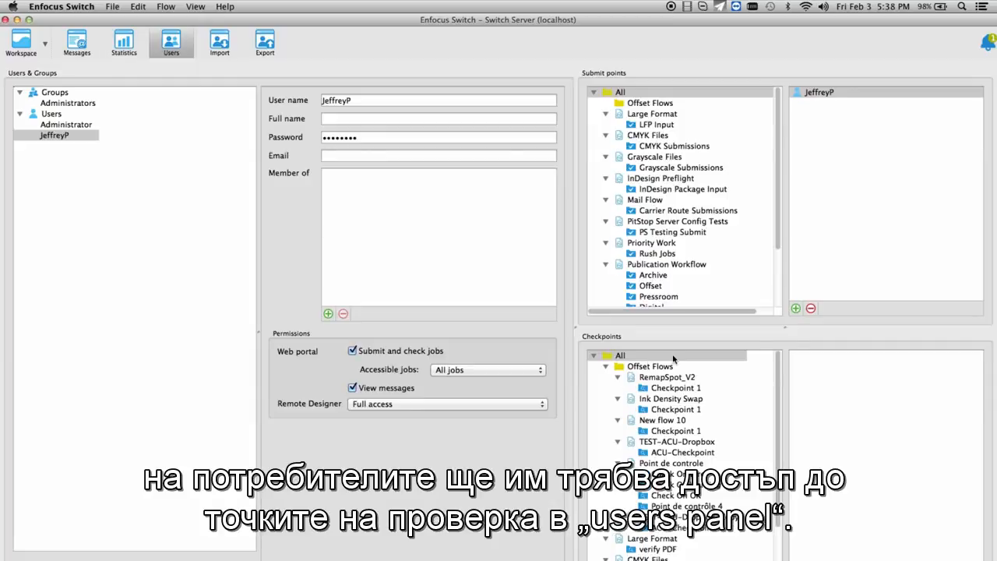
left_click(674, 356)
left_click(92, 137)
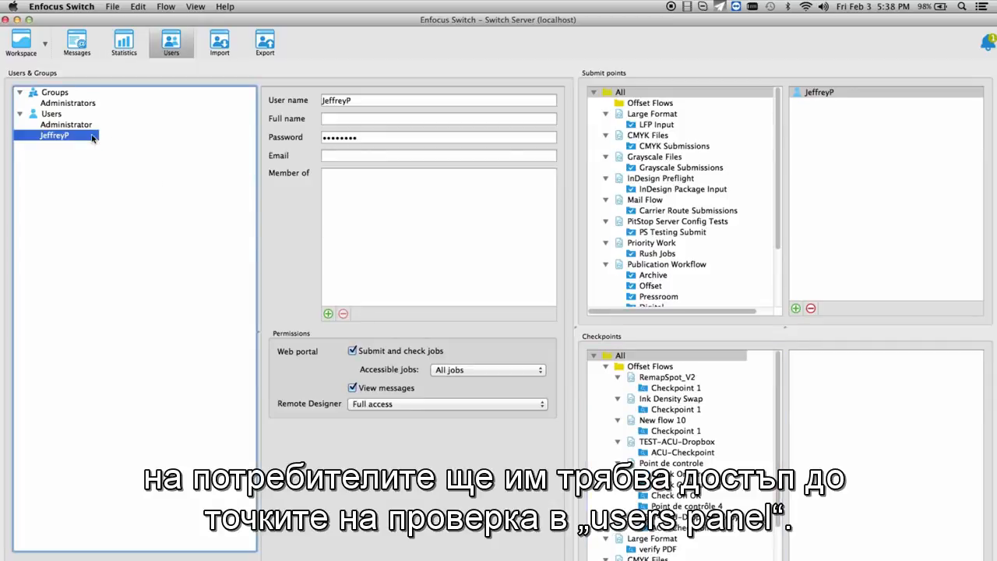
left_click_drag(88, 138, 876, 379)
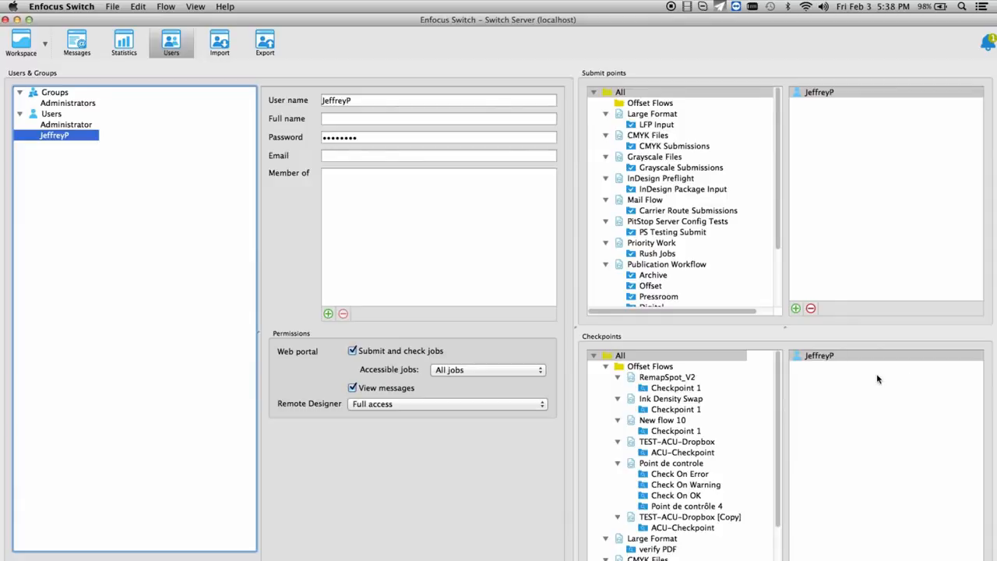
- Return to the flow workspace and set Checkpoint 1's Allow multiple outputs option to No
left_click(19, 48)
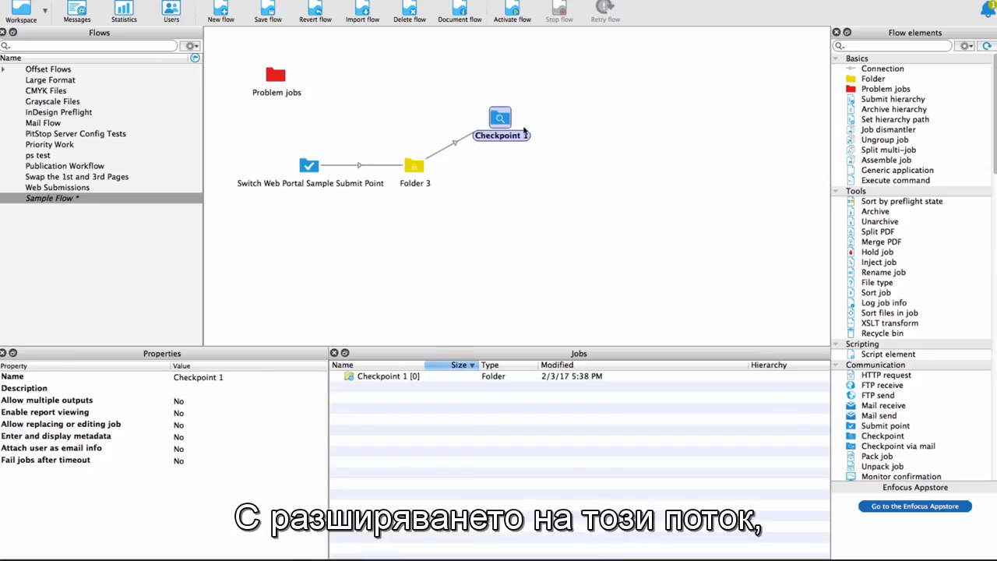
left_click(179, 401)
left_click(208, 401)
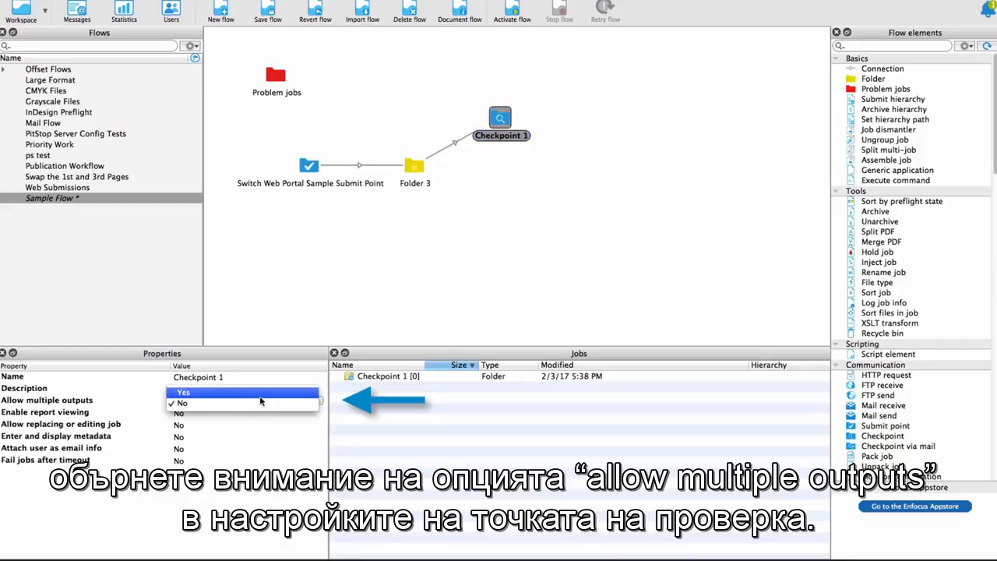
left_click(260, 403)
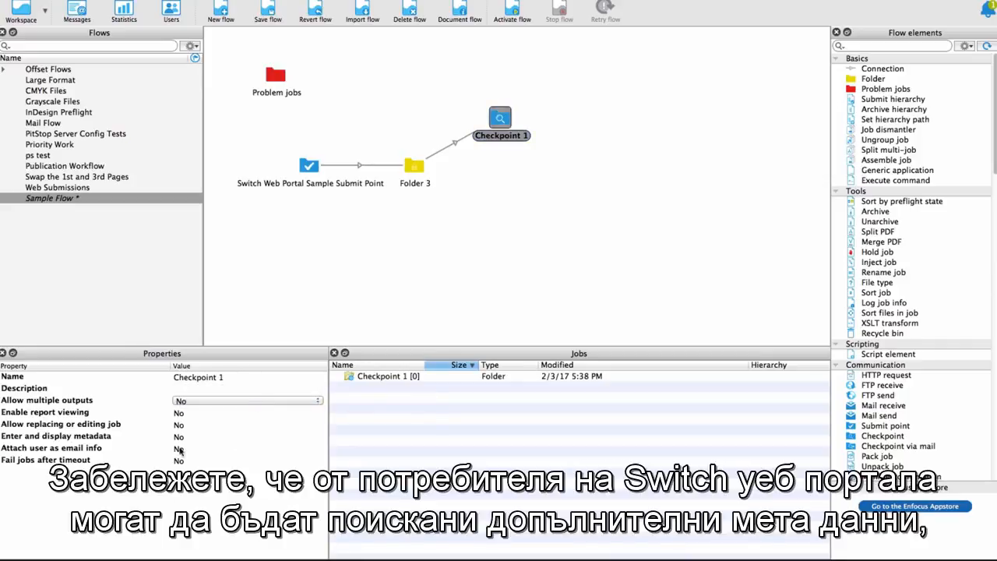
- Set Enter and display metadata to Yes for Checkpoint 1
left_click(179, 437)
left_click(191, 439)
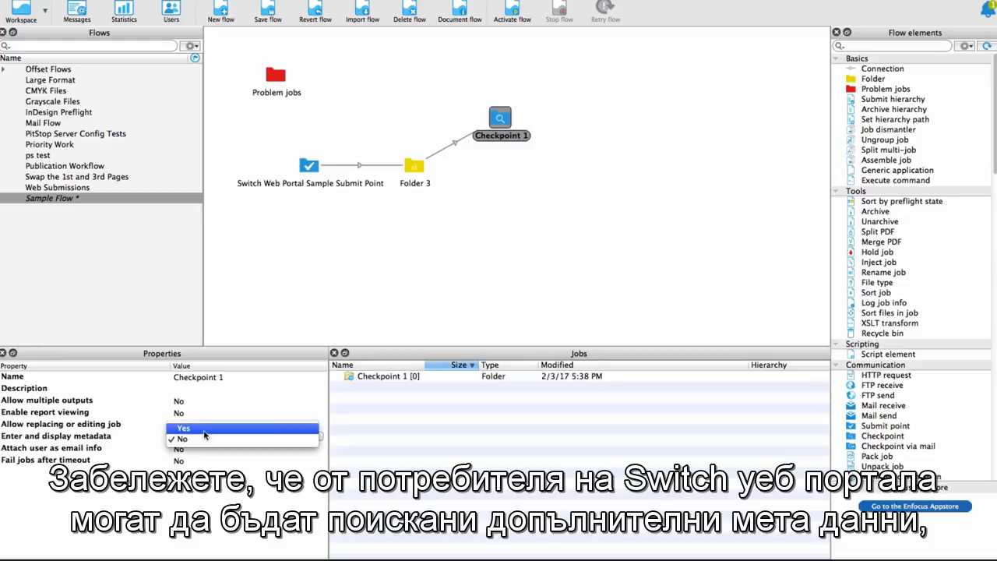
left_click(205, 434)
- Add the submit point's Job name and E-mail Address fields to Checkpoint 1's metadata fields
left_click(105, 453)
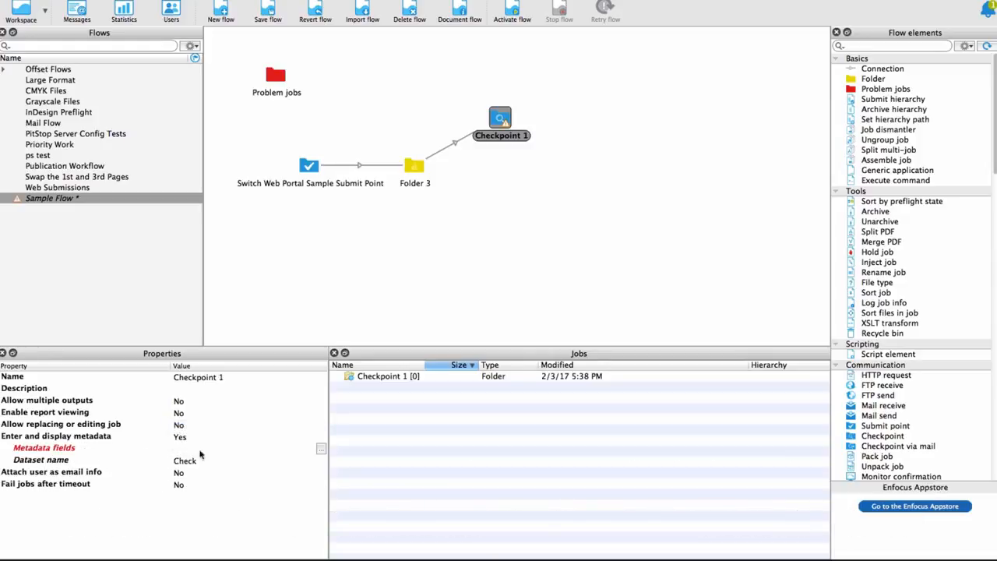
left_click(321, 449)
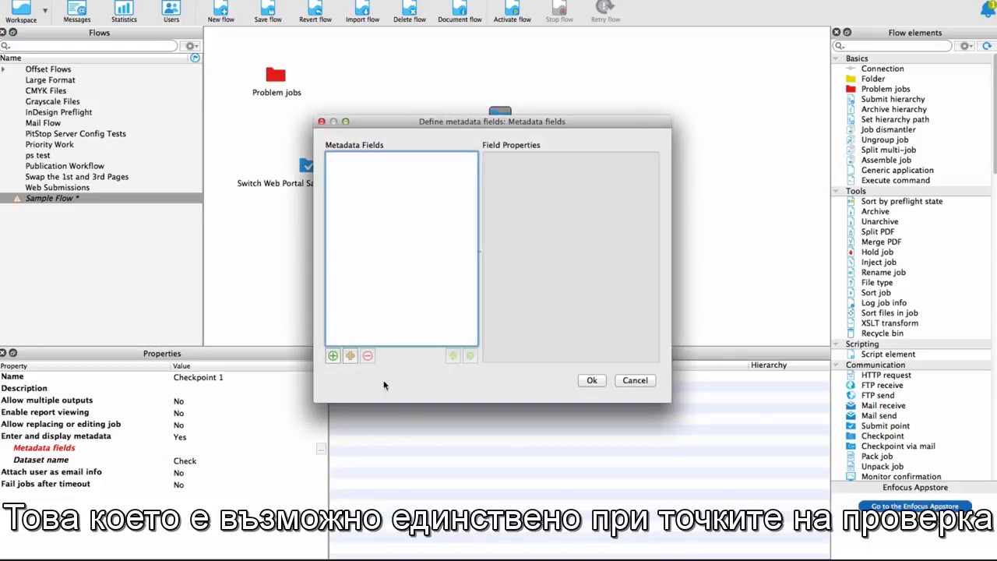
left_click(350, 355)
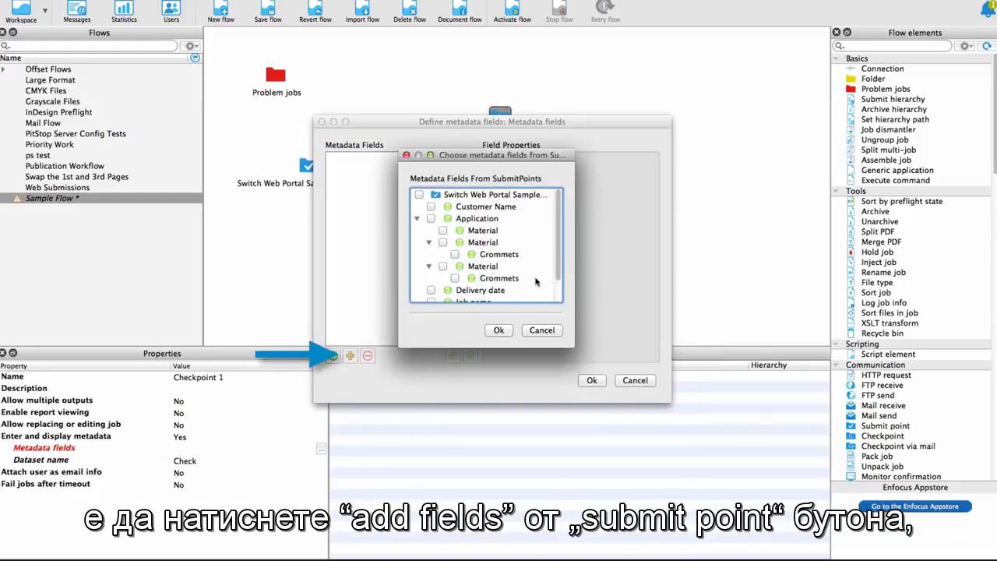
left_click_drag(559, 266, 559, 278)
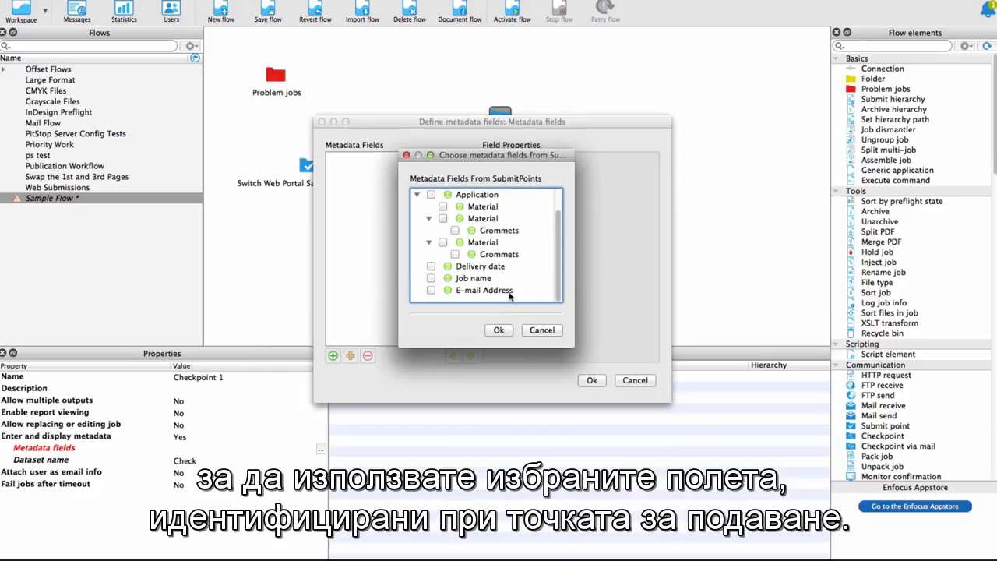
left_click(432, 290)
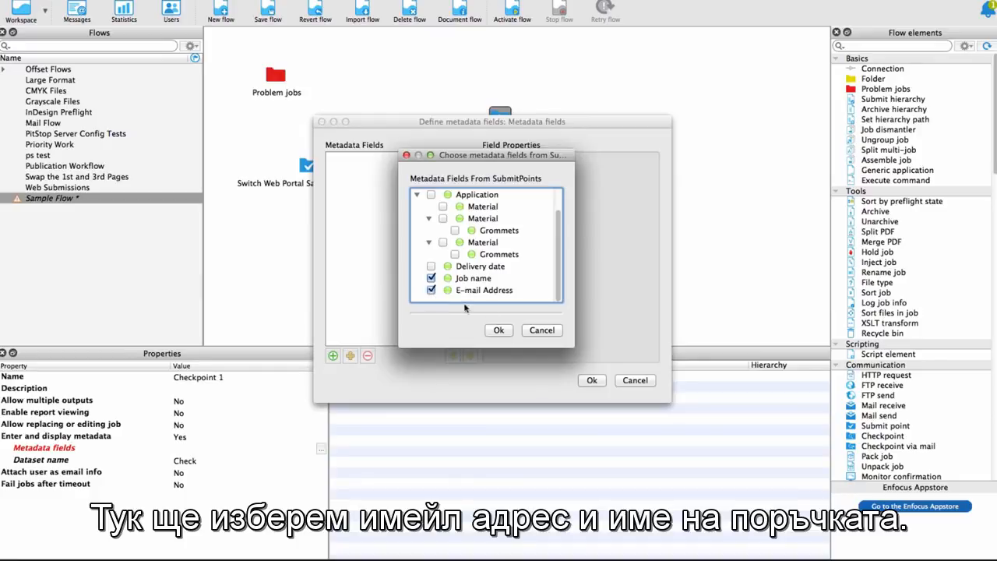
left_click(499, 330)
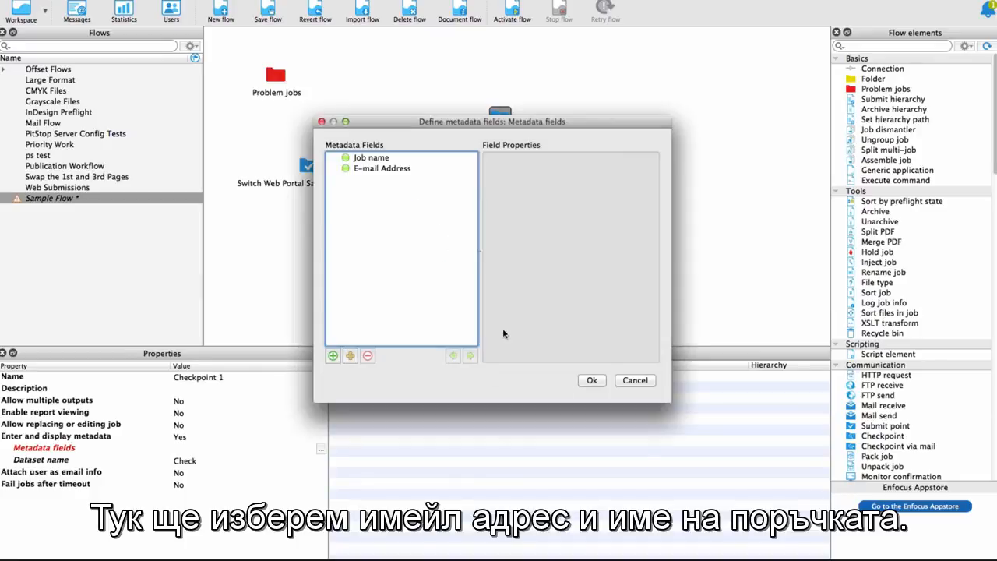
- Add a new metadata field to Checkpoint 1 and open its label for editing
left_click(334, 355)
triple_click(592, 166)
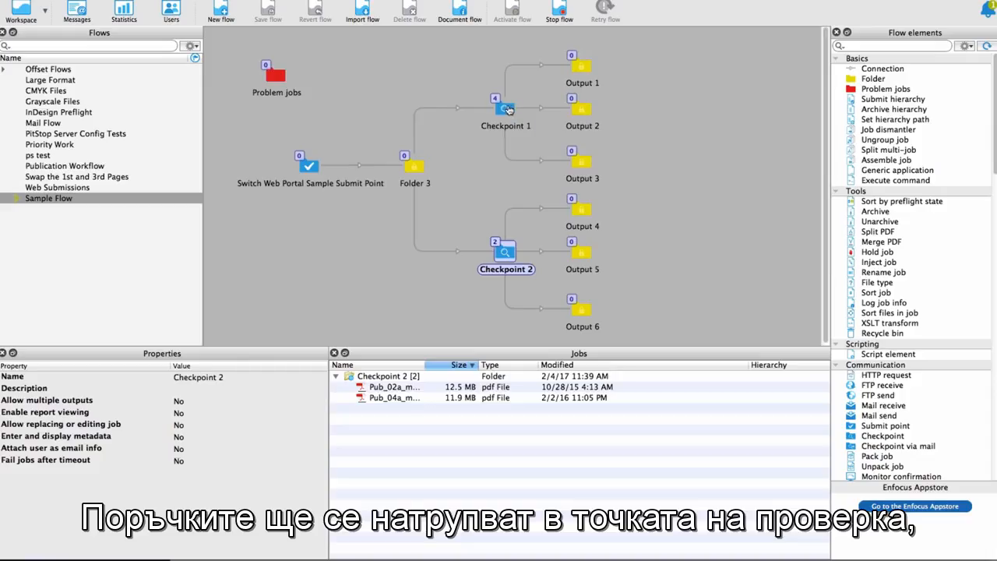
- Inspect the jobs waiting at Checkpoint 1 and Checkpoint 2 in the Sample Flow
left_click(506, 109)
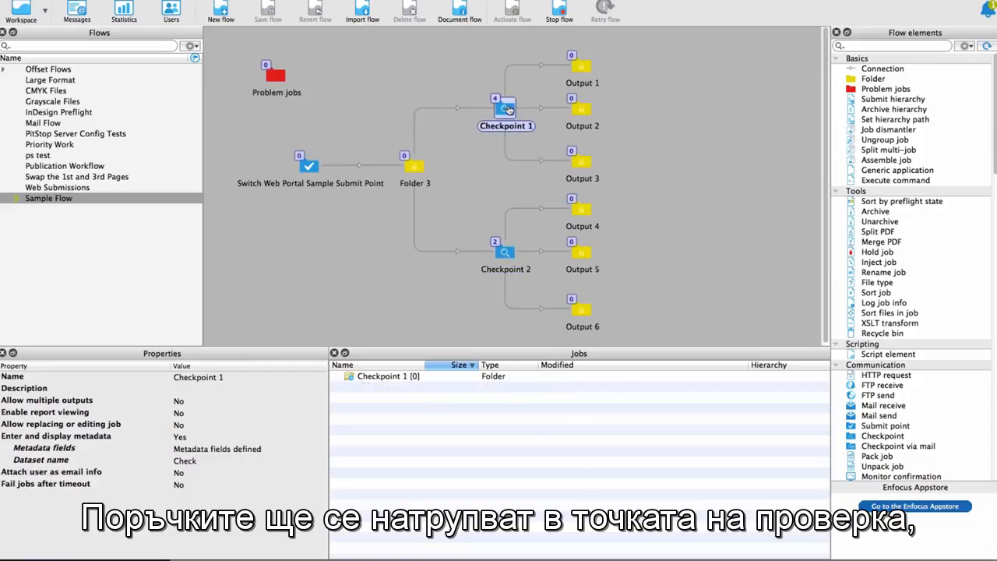
left_click(504, 251)
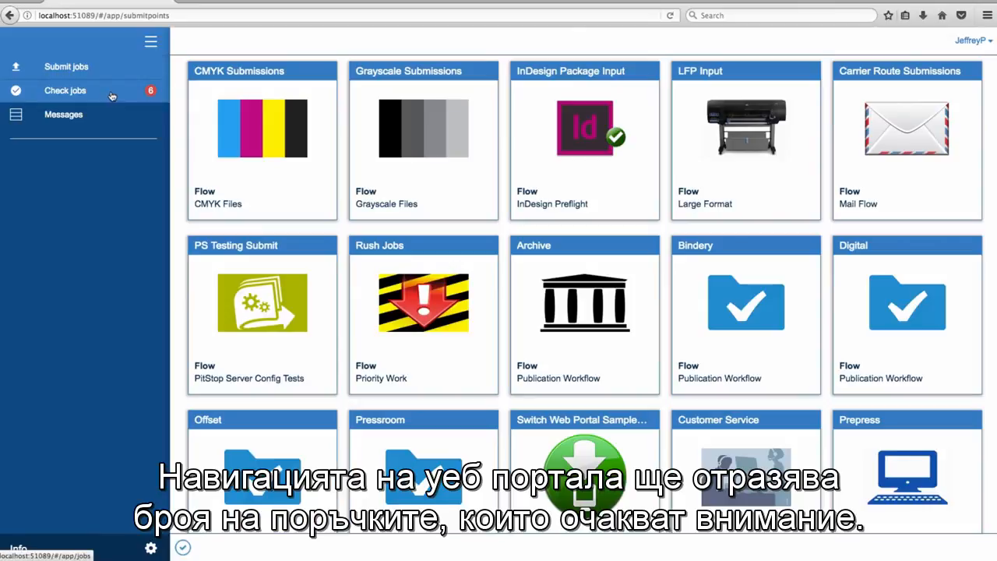
- Switch to the web portal's job check page and view the alert jobs in table view and grid view
left_click(112, 95)
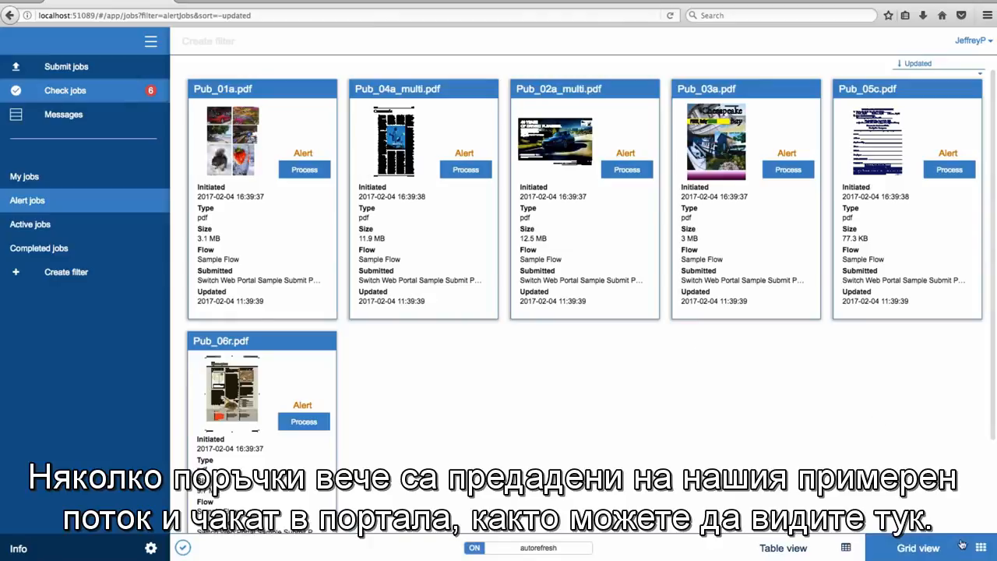
left_click(816, 552)
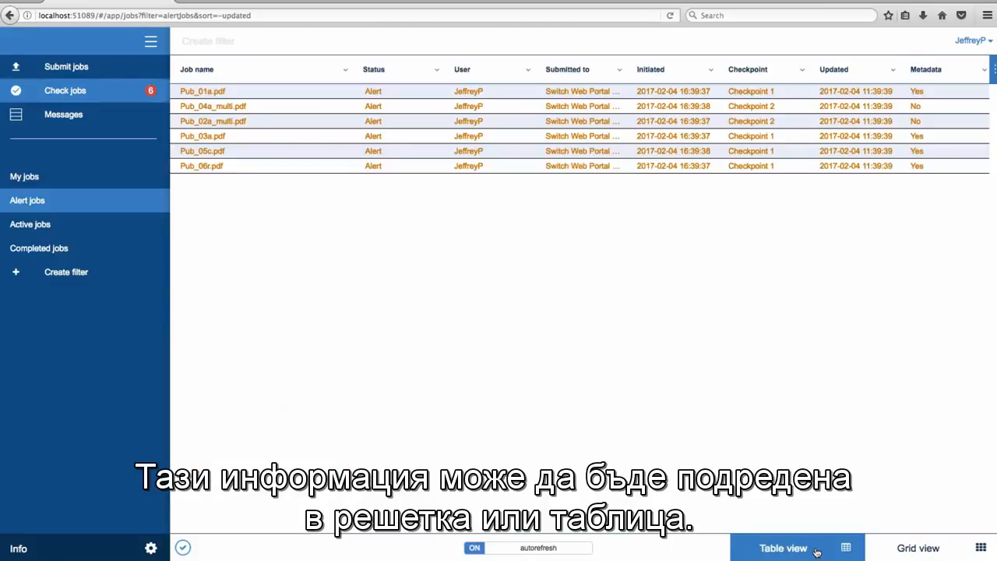
left_click(949, 545)
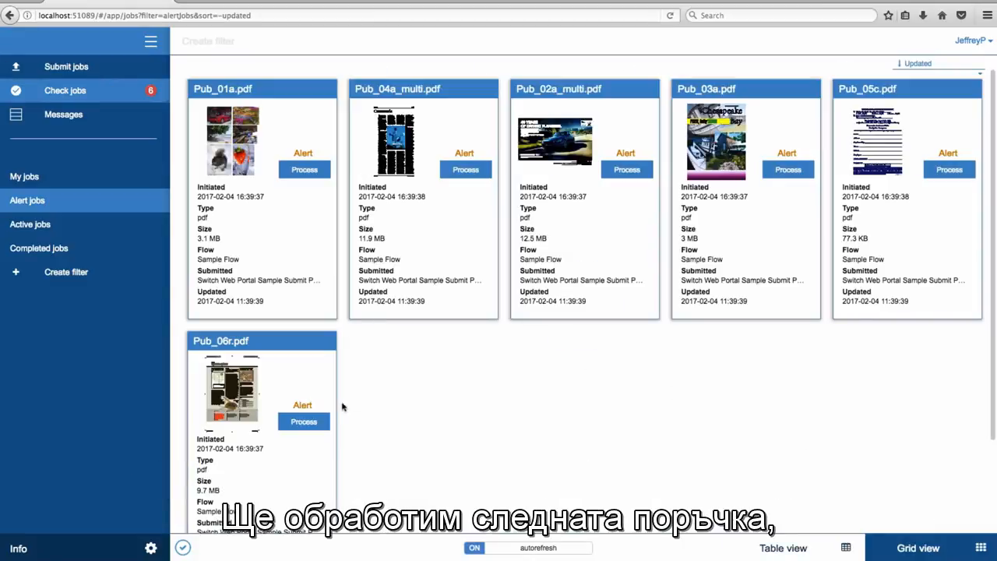
- Open the alert job Pub_06r.pdf for processing, review its details and try its Output 3, Output 2 and Output 1 routing choices
left_click(318, 421)
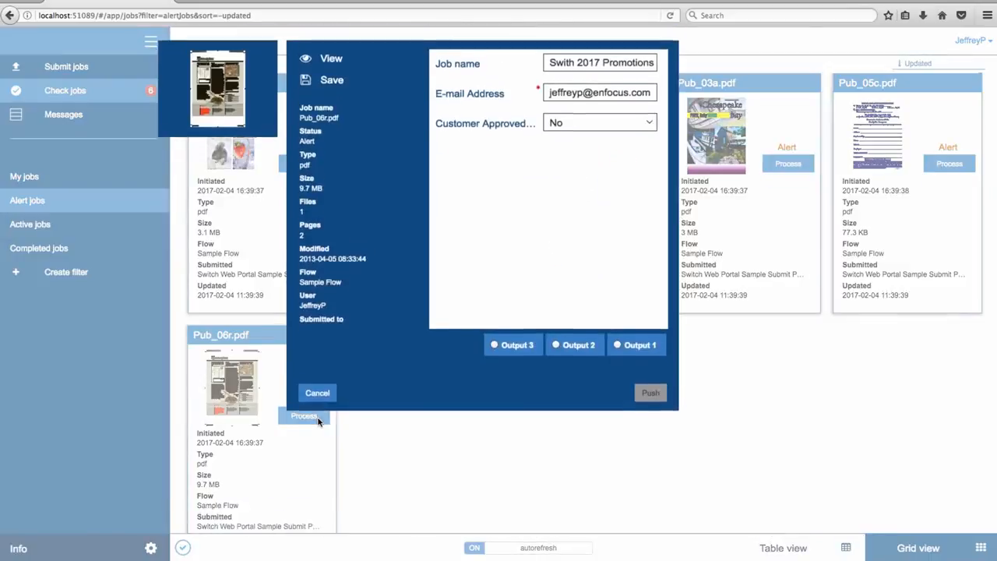
scroll(374, 277, "down", 3)
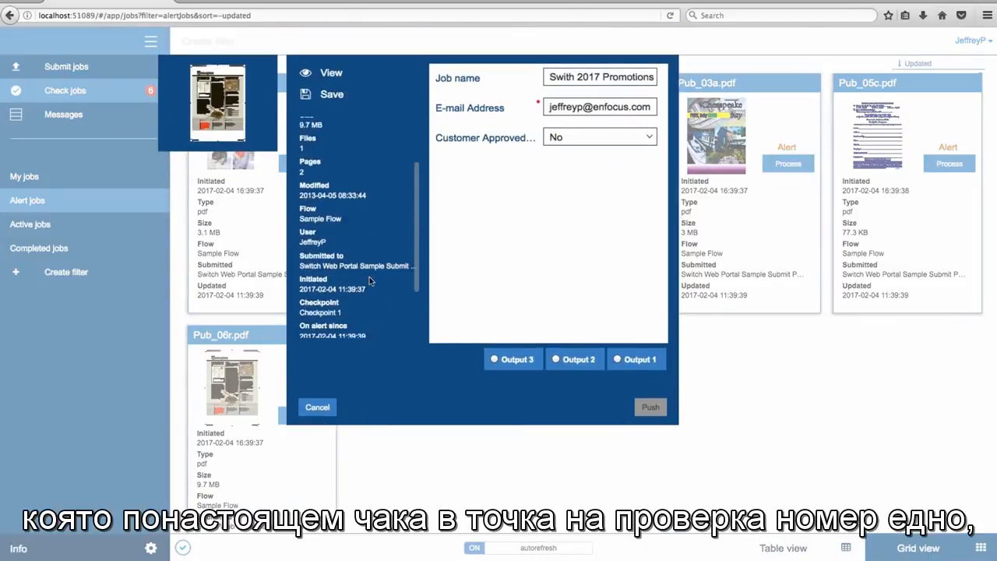
left_click(507, 360)
left_click(590, 360)
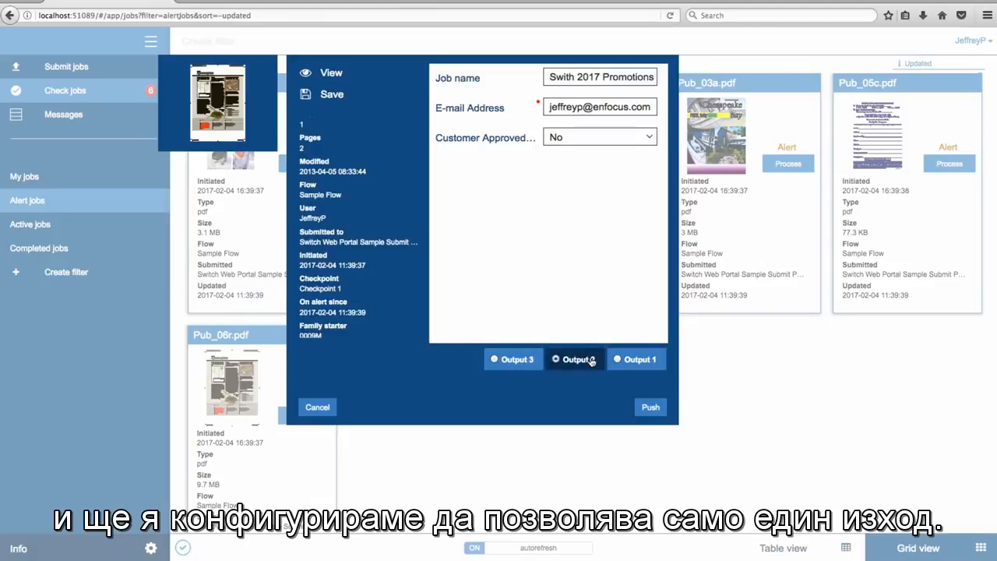
left_click(637, 363)
left_click(582, 360)
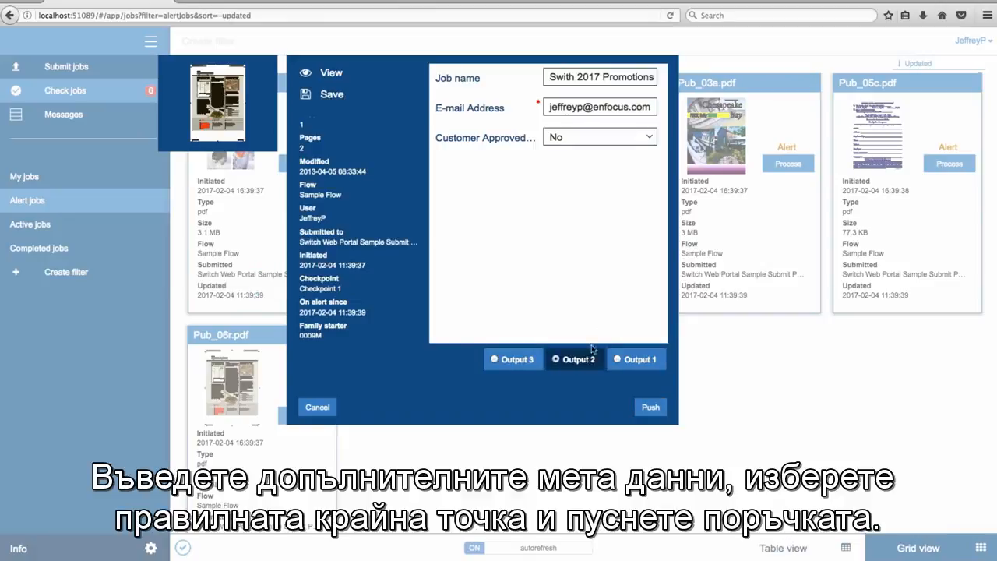
- Choose a Customer Approved value for Pub_06r.pdf and push the job to Output 1
left_click(618, 137)
left_click(610, 153)
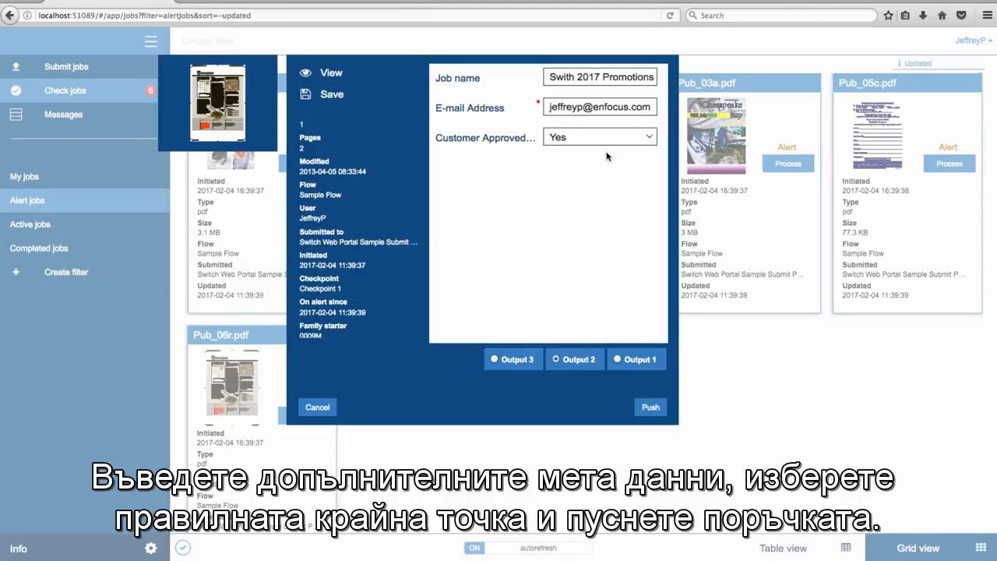
left_click(652, 360)
left_click(652, 408)
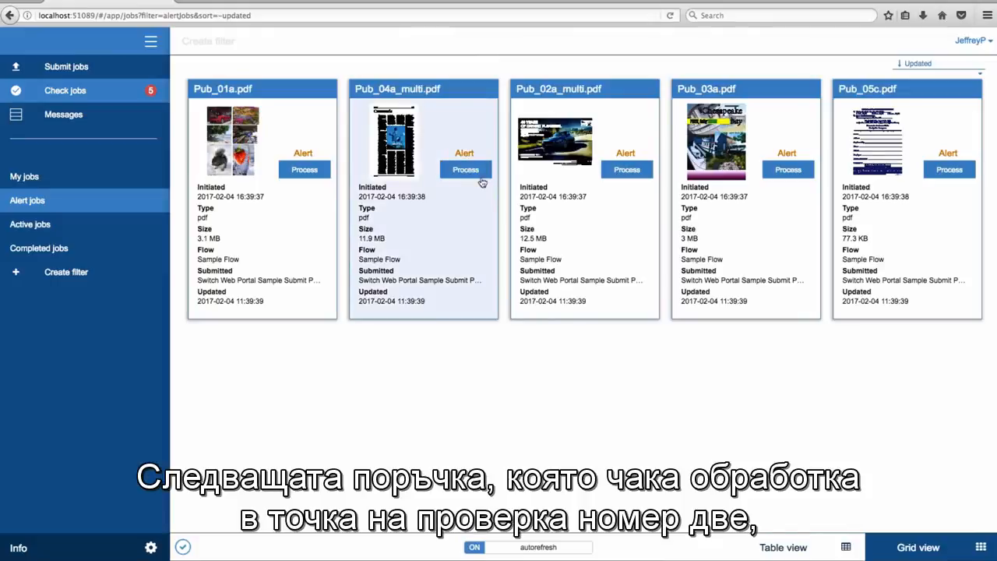
- Process the Checkpoint 2 job Pub_04a_multi.pdf and push it to Output 6, Output 5 and Output 4 together
left_click(477, 173)
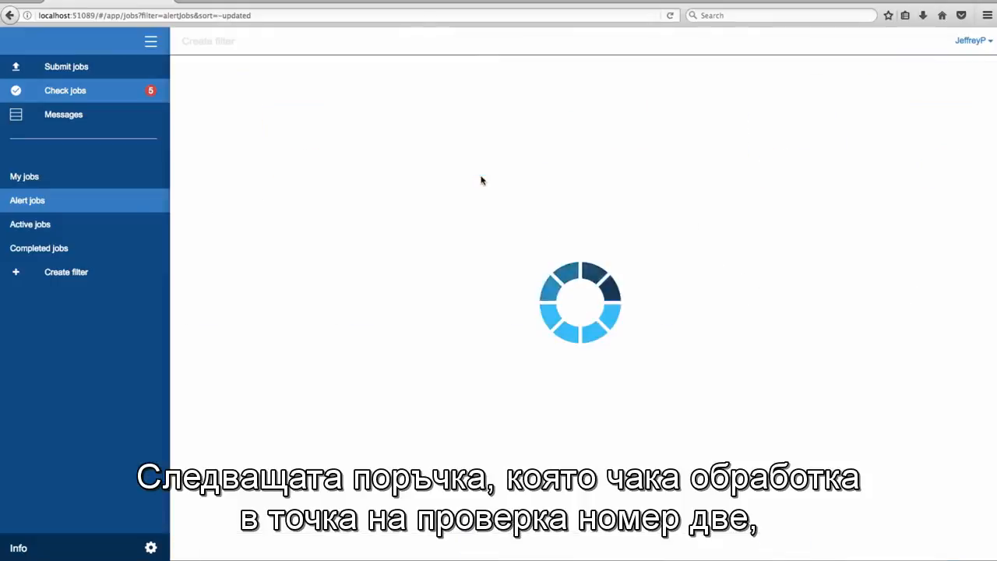
scroll(394, 236, "down", 3)
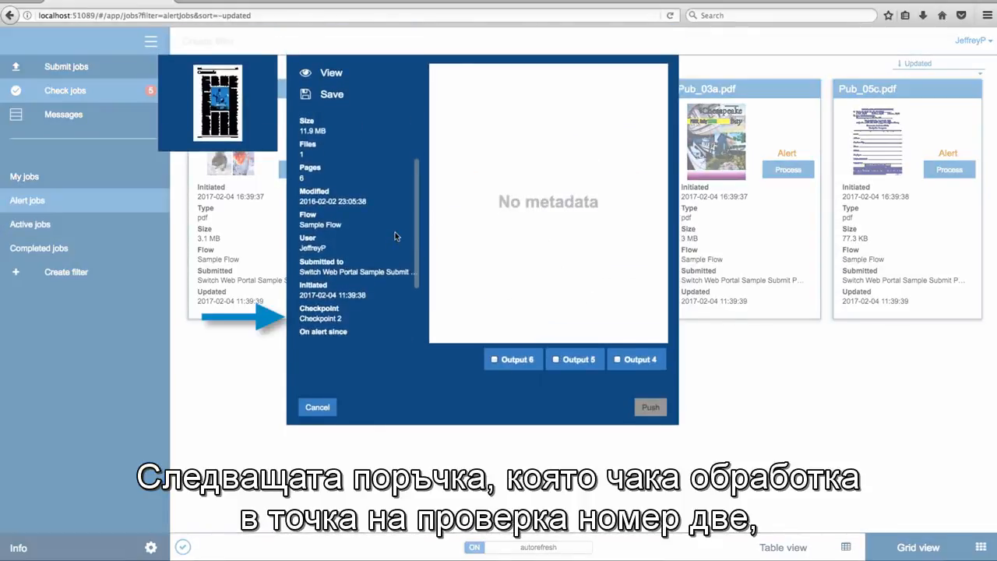
scroll(394, 236, "down", 1)
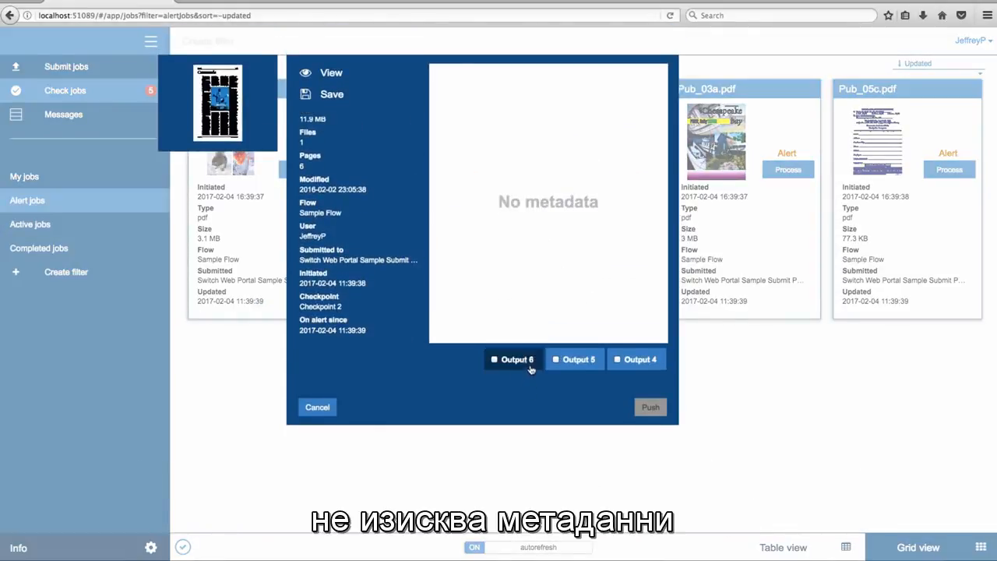
left_click(531, 368)
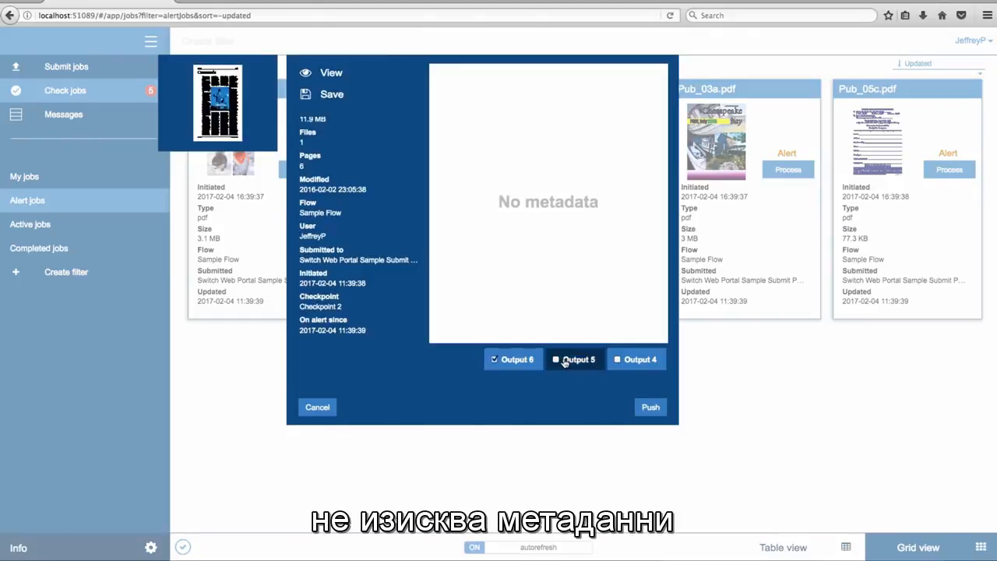
left_click(558, 359)
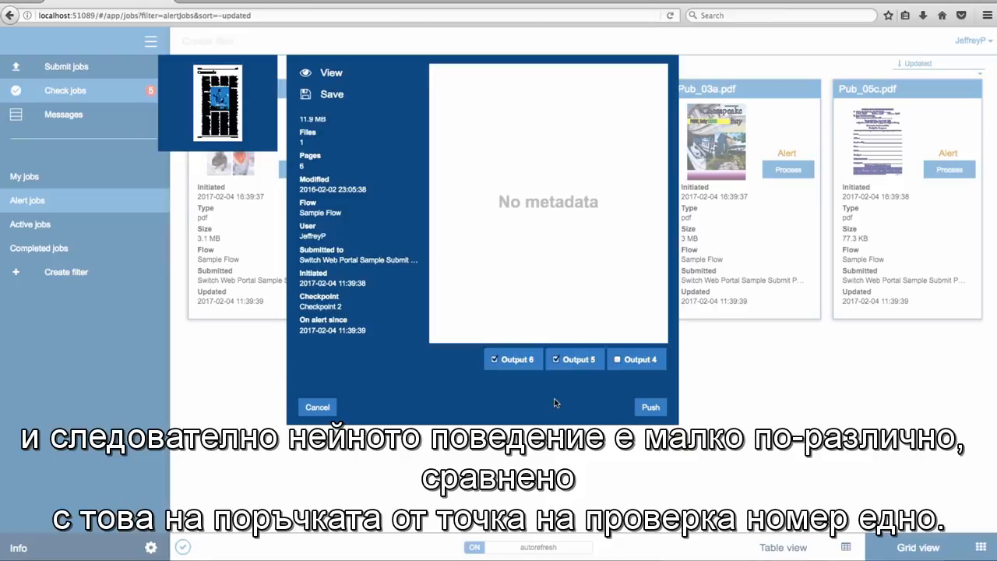
left_click(624, 359)
left_click(651, 409)
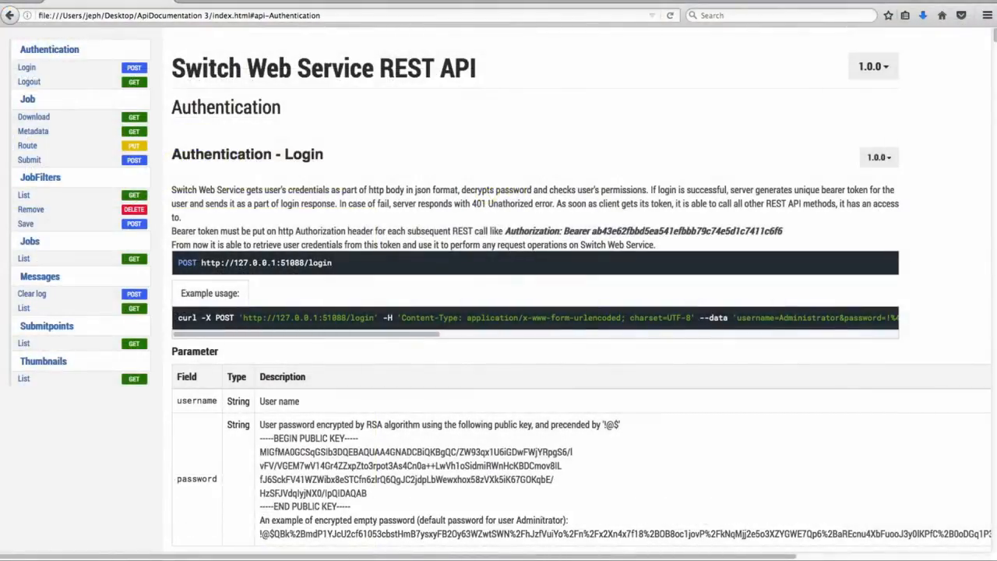
- Examine the Job Submit, JobFilters List and Jobs List methods in the Switch Web Service REST API documentation
left_click(51, 162)
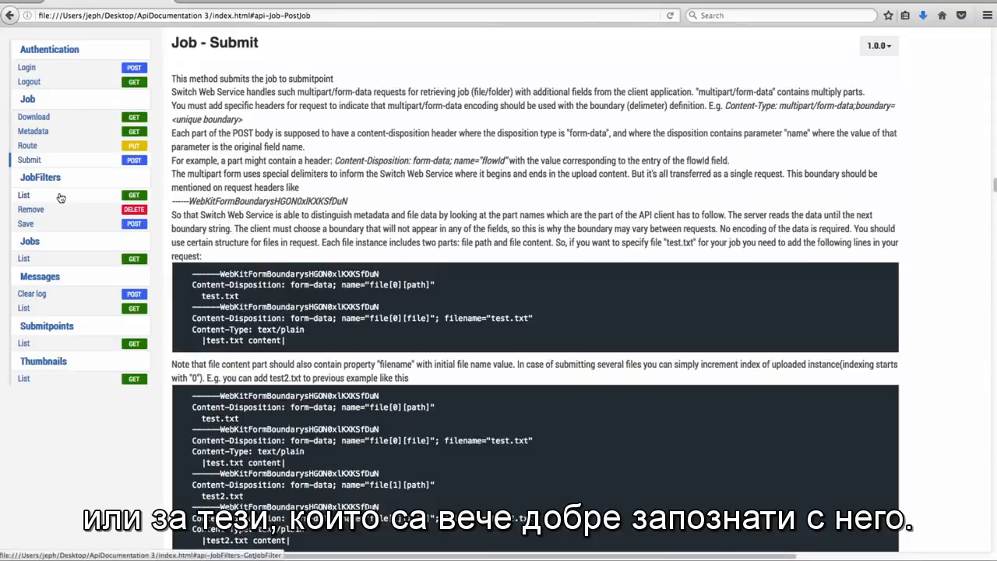
left_click(61, 197)
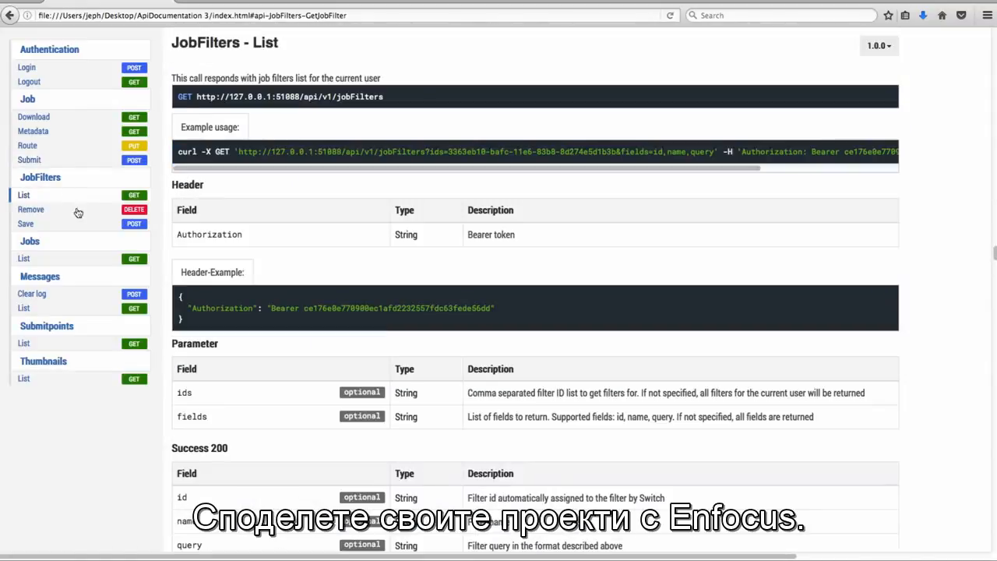
left_click(58, 258)
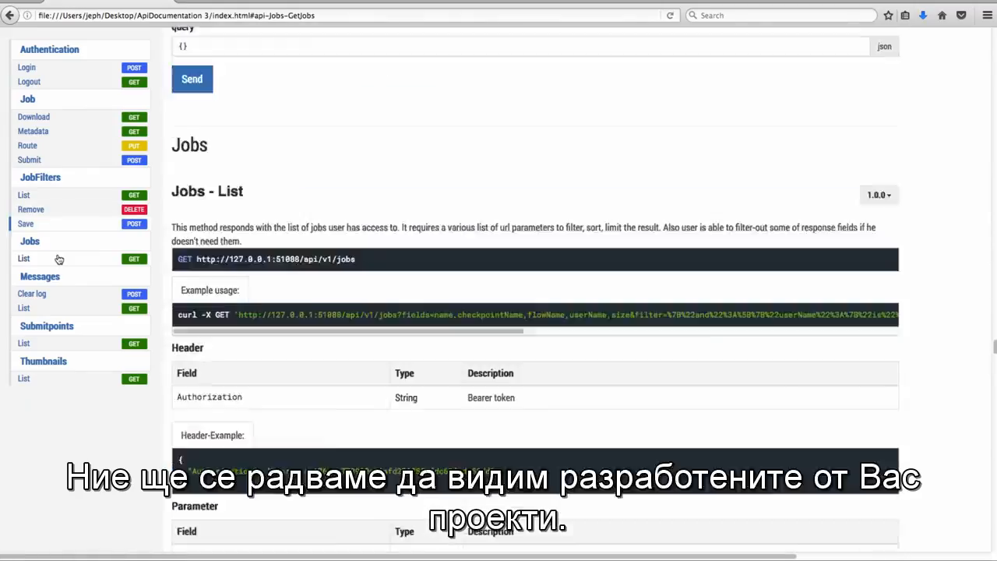